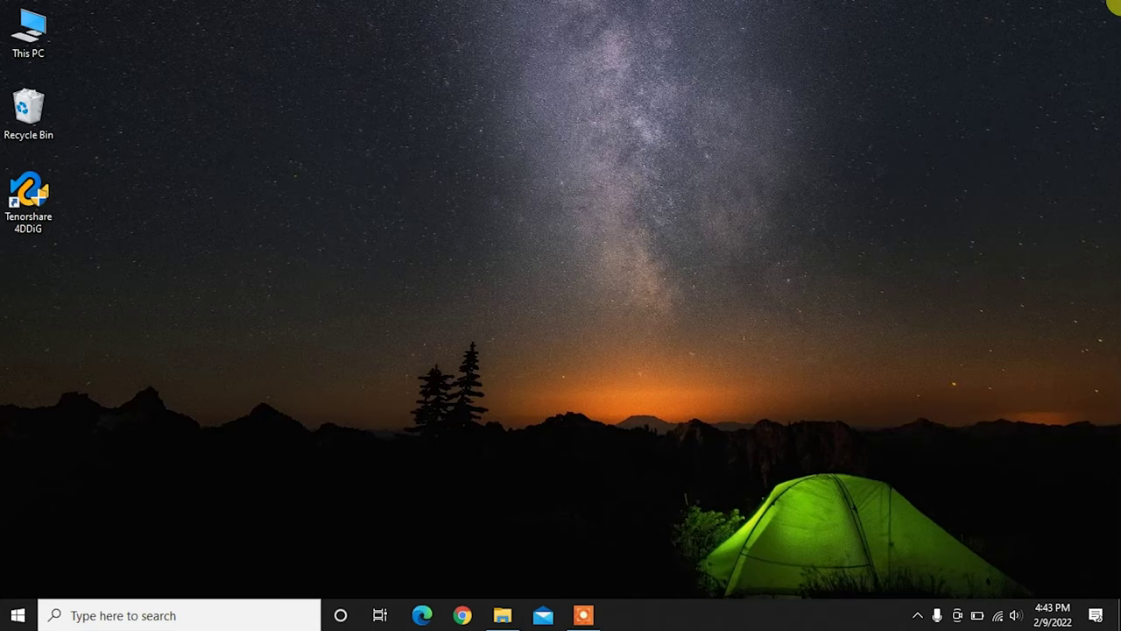
Step: Try to quick-format the EOS_DIGITAL (H:) SD card from File Explorer as FAT32 with a 32-kilobyte allocation unit size
{"action": "key", "text": "super+e"}
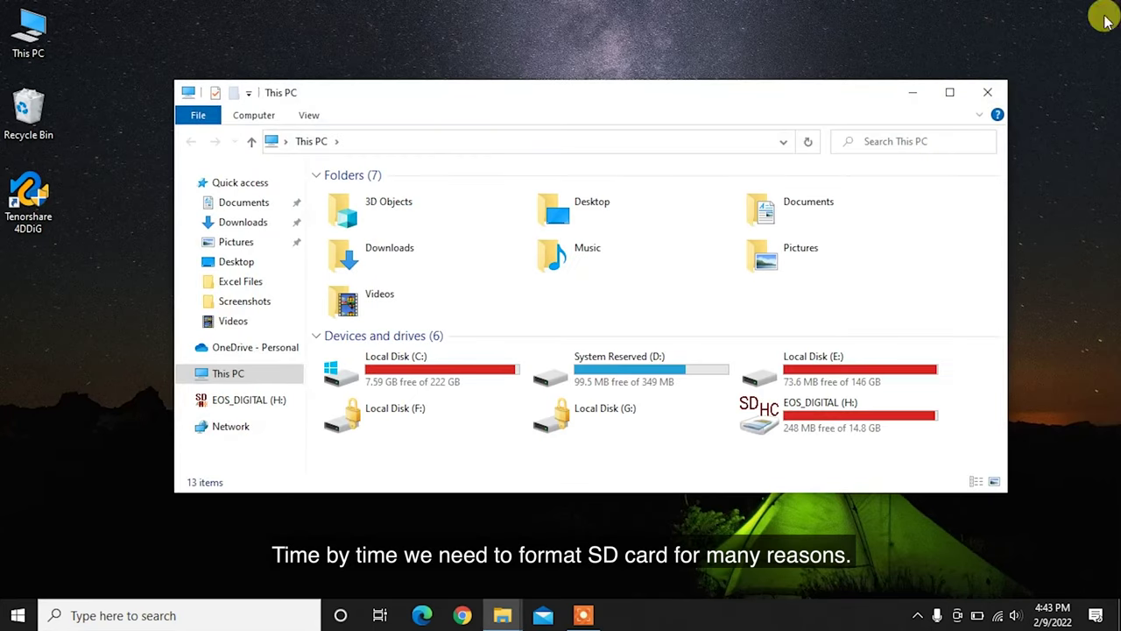
{"action": "left_click", "coordinate": [819, 429]}
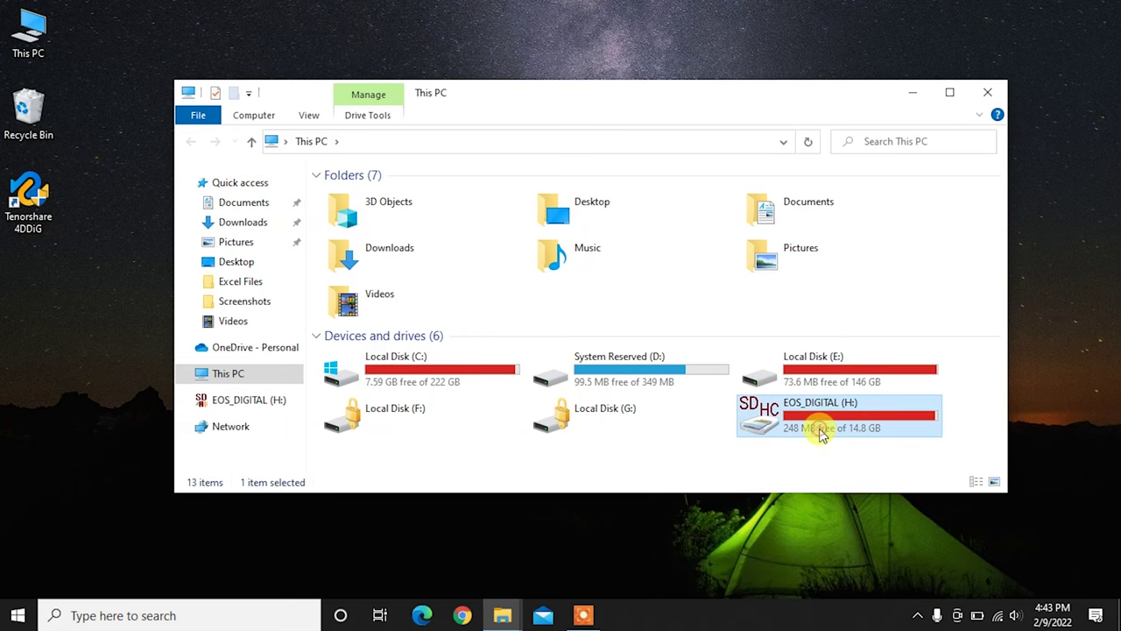
{"action": "right_click", "coordinate": [821, 434]}
{"action": "left_click", "coordinate": [857, 290]}
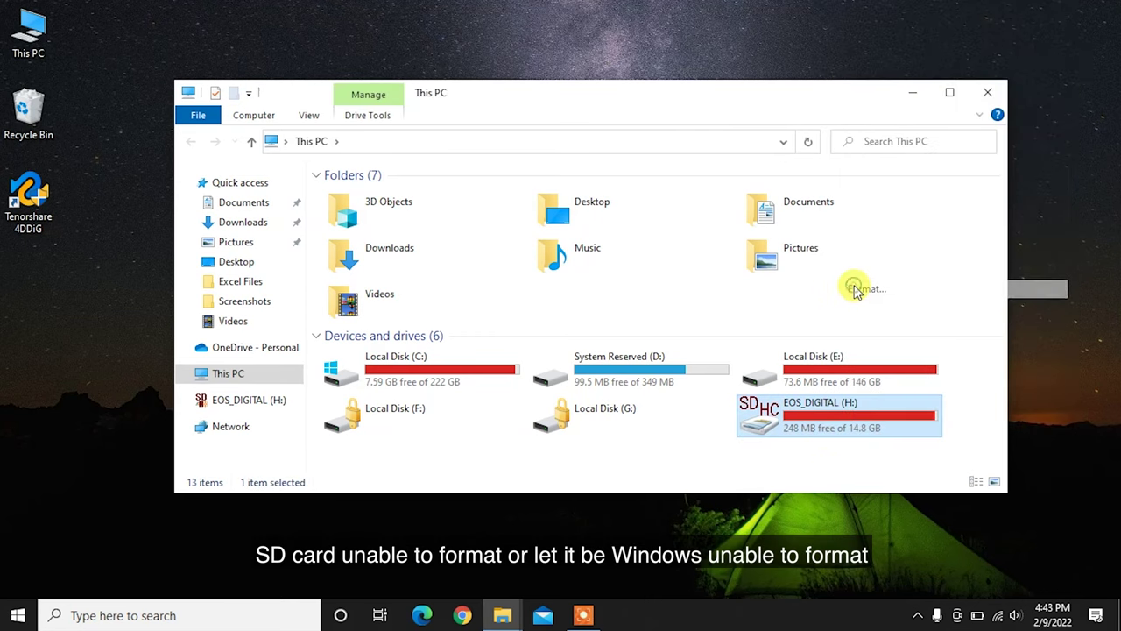
{"action": "left_click_drag", "start_coordinate": [393, 225], "coordinate": [402, 128]}
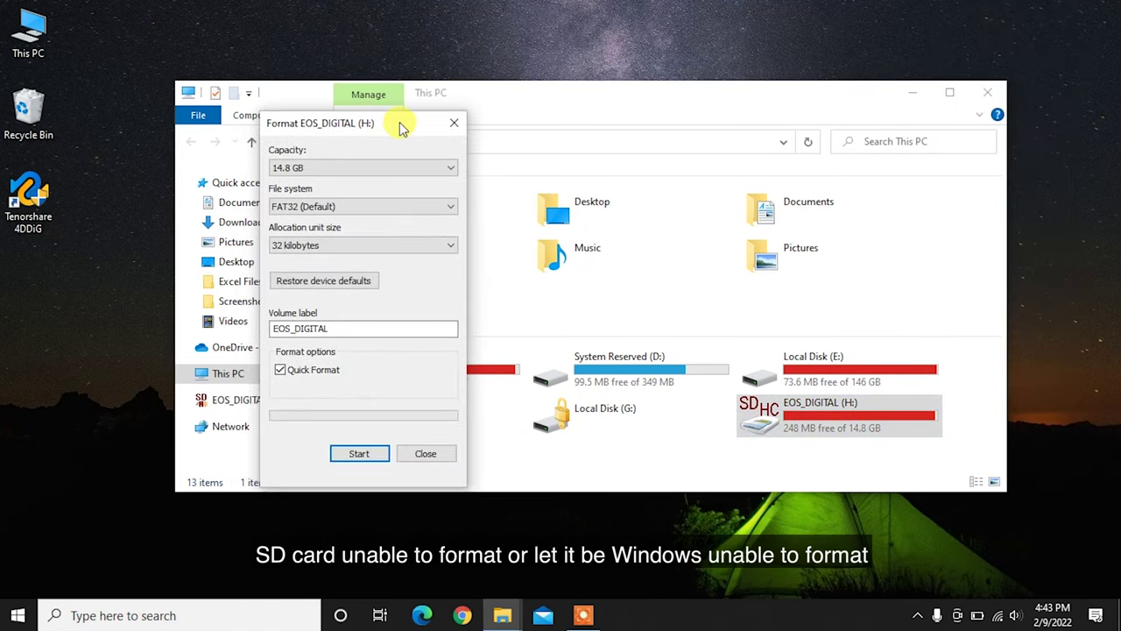
{"action": "left_click", "coordinate": [354, 452]}
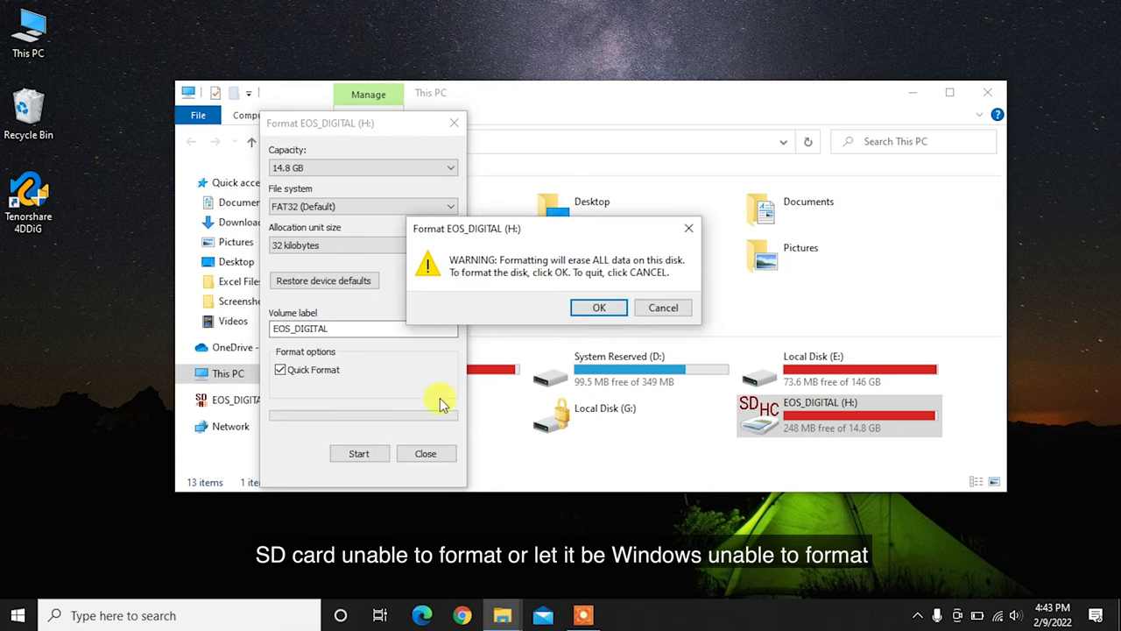
{"action": "left_click", "coordinate": [588, 317]}
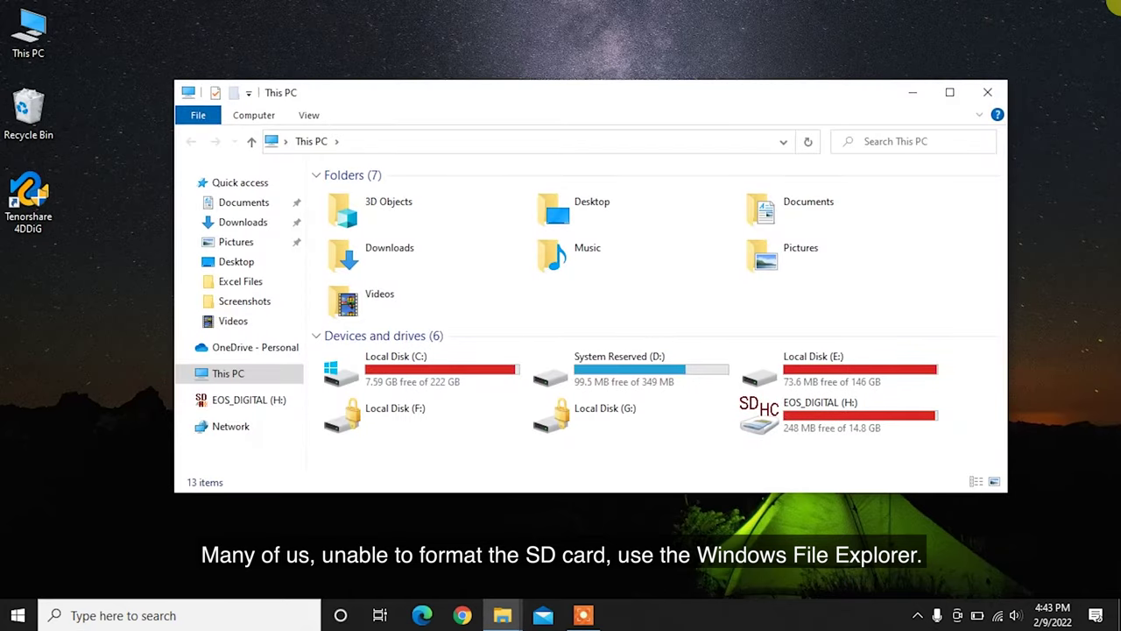
Step: Retry the File Explorer quick format of EOS_DIGITAL (H:) with the default FAT32 settings and accept the data erasure
{"action": "left_click", "coordinate": [821, 433]}
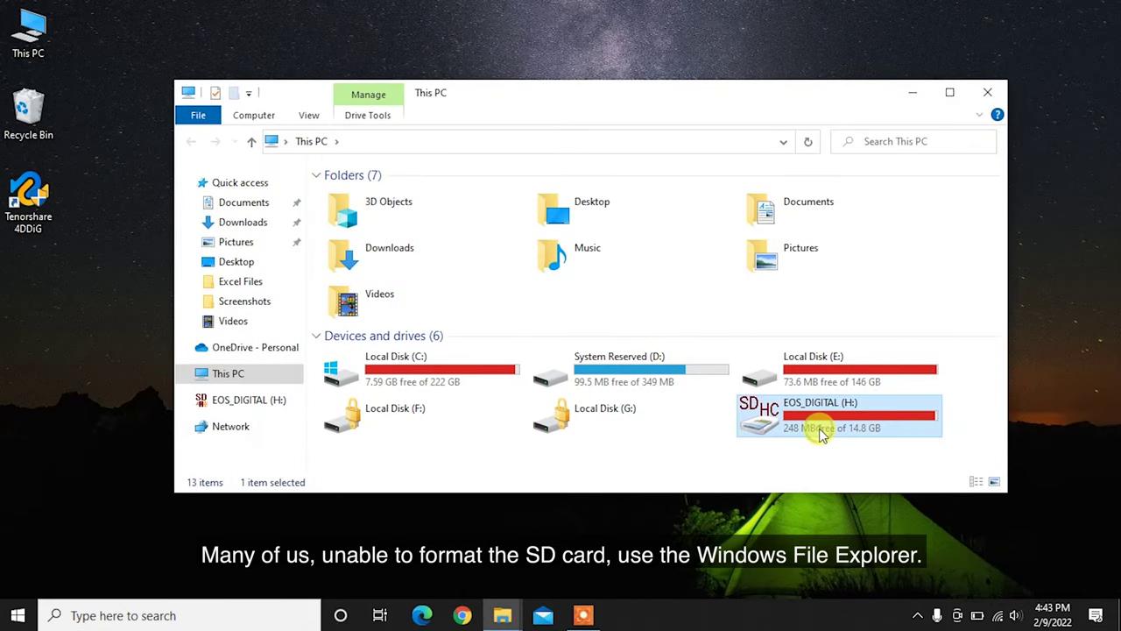
{"action": "right_click", "coordinate": [820, 431]}
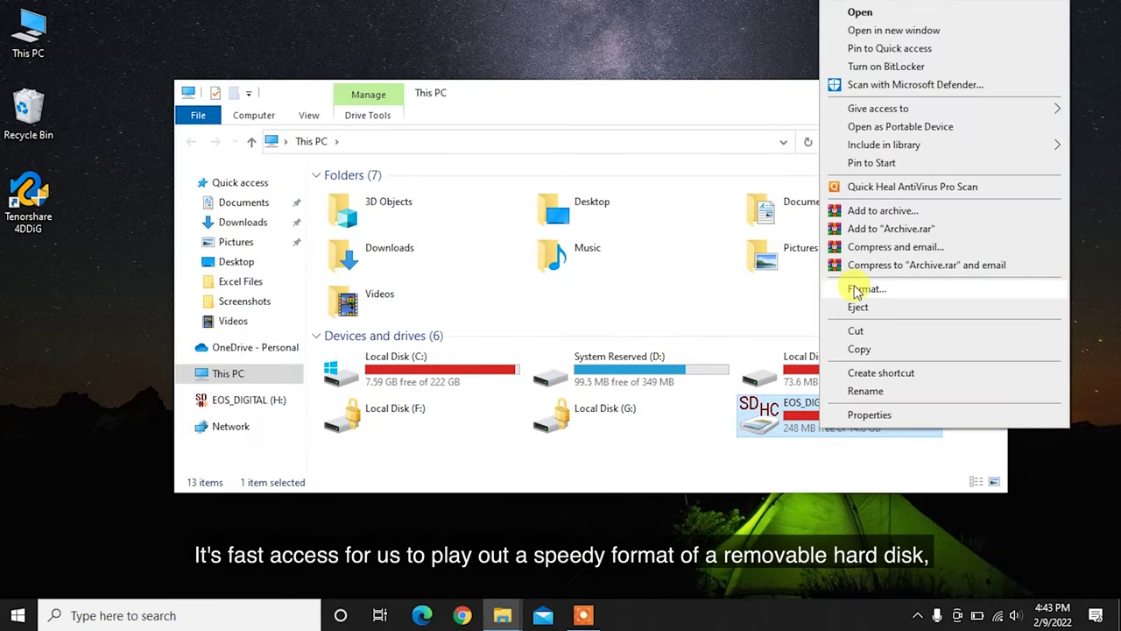
{"action": "left_click", "coordinate": [862, 288]}
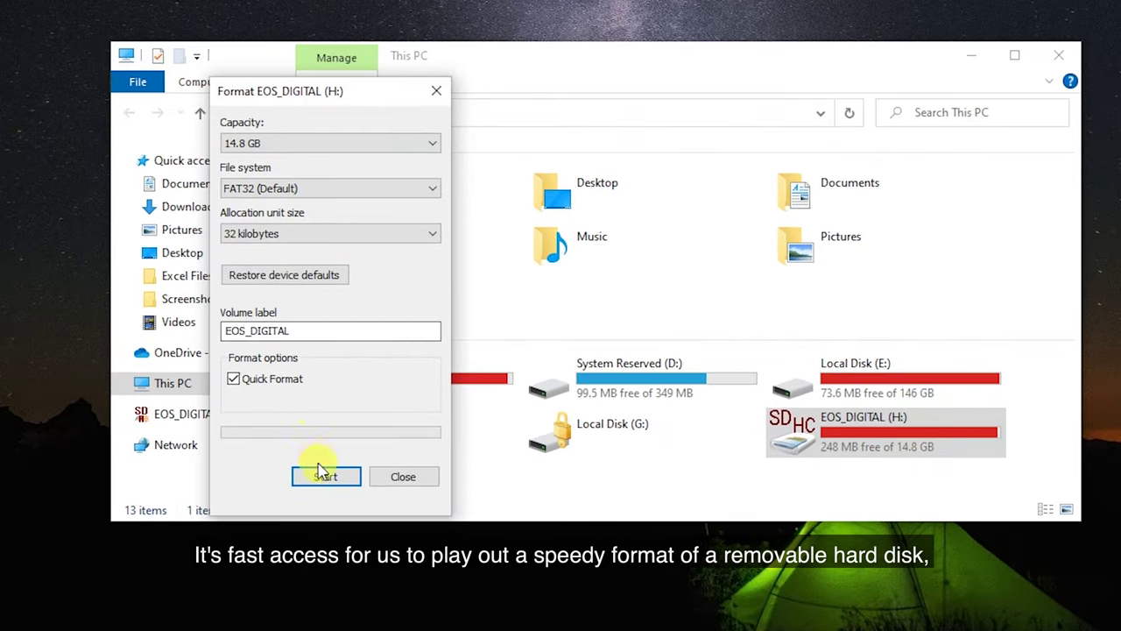
{"action": "left_click", "coordinate": [322, 473]}
{"action": "left_click", "coordinate": [603, 308]}
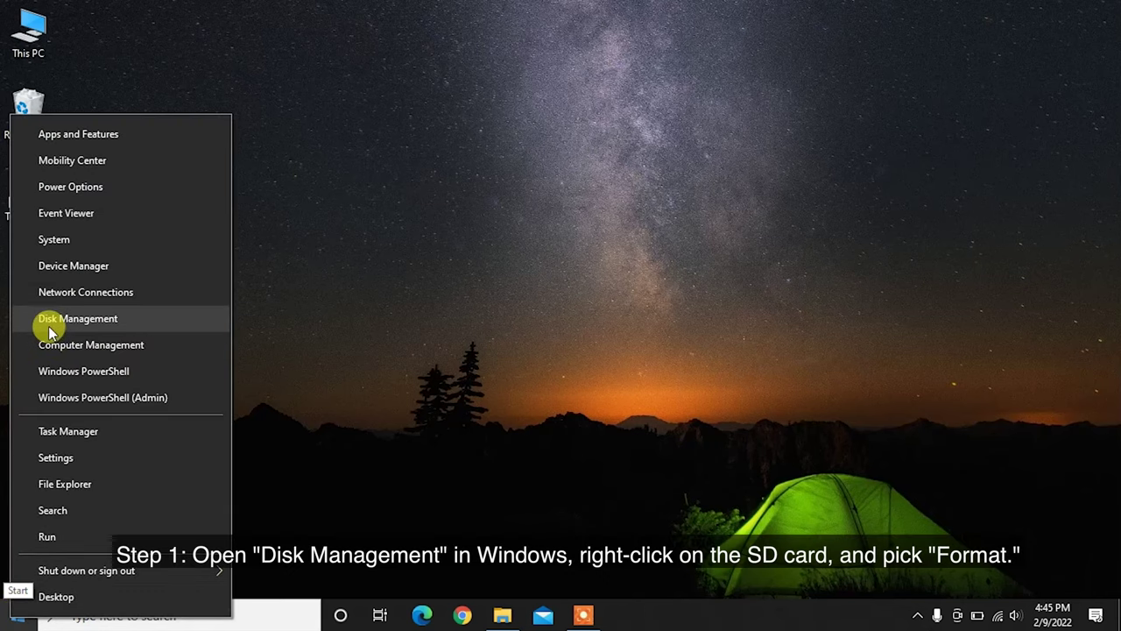
Step: Open Disk Management and bring up the format settings for the EOS_DIGITAL (H:) volume on removable Disk 2
{"action": "left_click", "coordinate": [49, 322]}
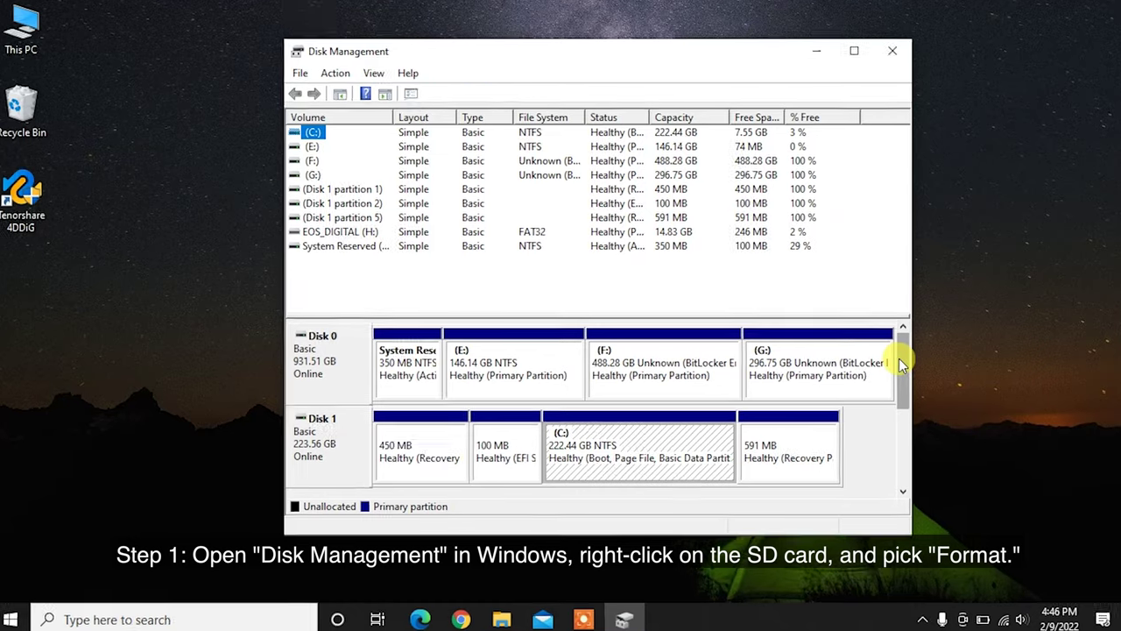
{"action": "left_click_drag", "start_coordinate": [896, 352], "coordinate": [903, 394]}
{"action": "right_click", "coordinate": [633, 463]}
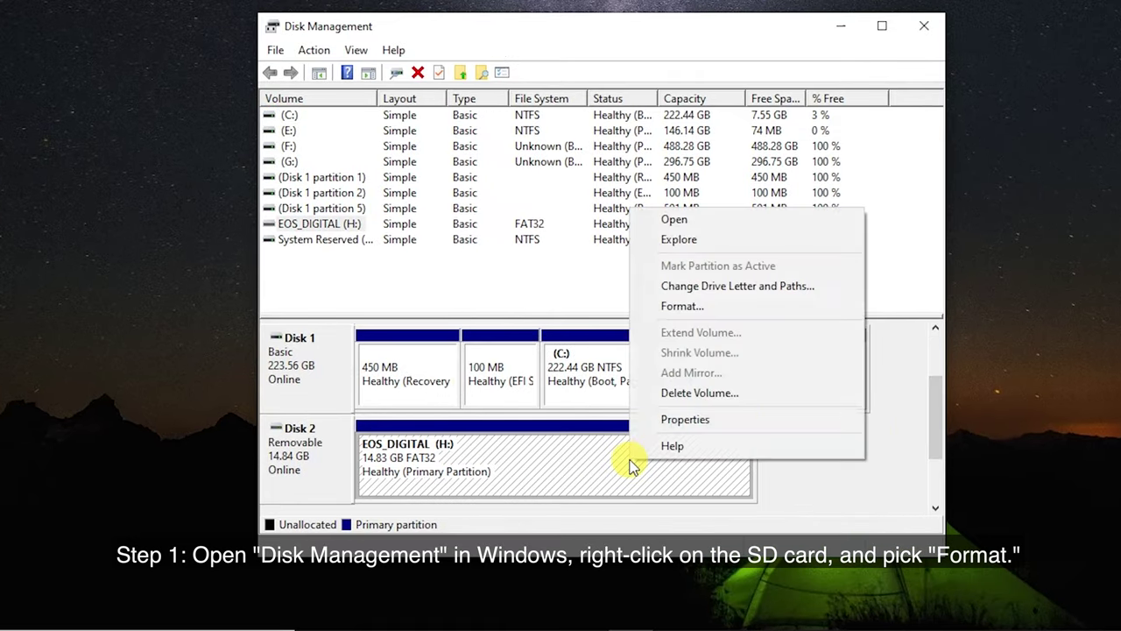
{"action": "left_click", "coordinate": [667, 305]}
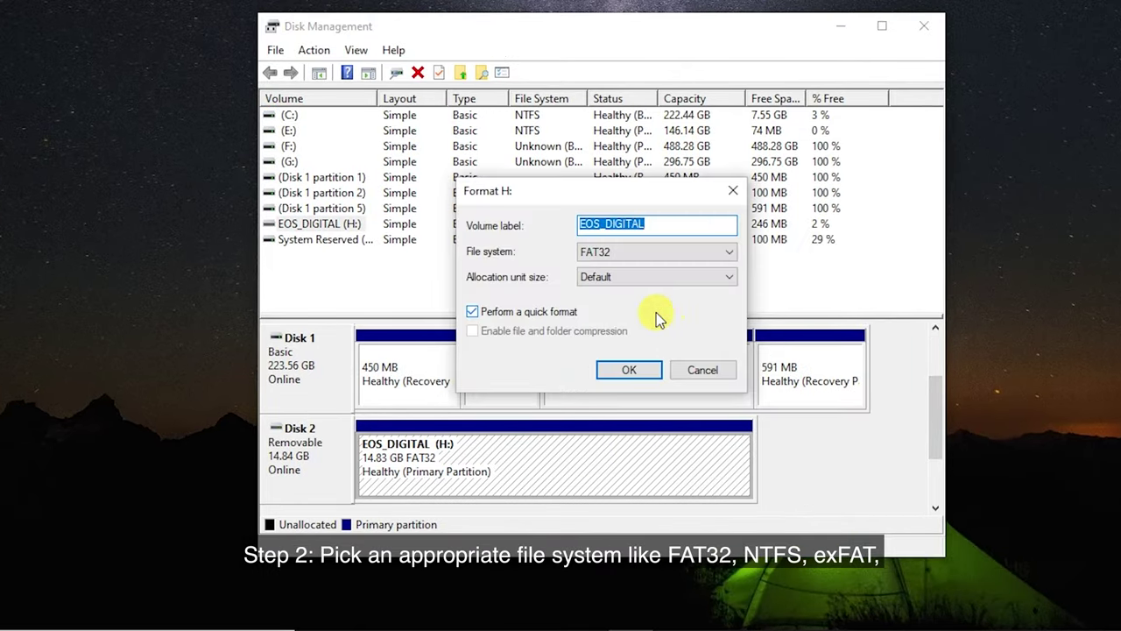
Step: Quick-format the H: volume with the FAT32 file system and the default allocation unit size
{"action": "left_click", "coordinate": [634, 256]}
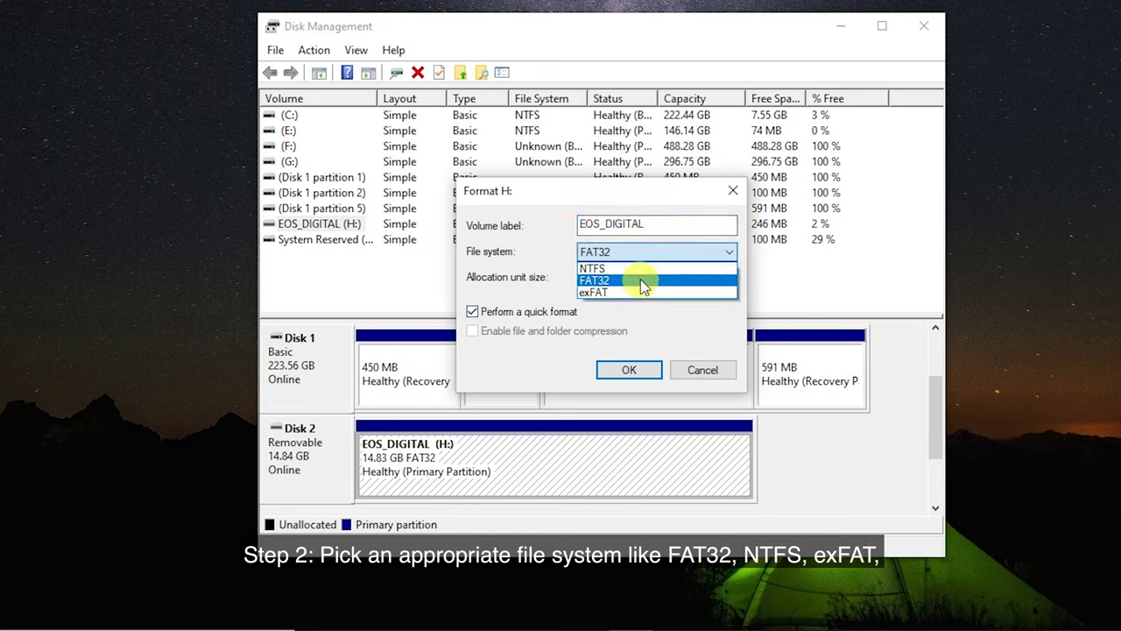
{"action": "left_click", "coordinate": [641, 280]}
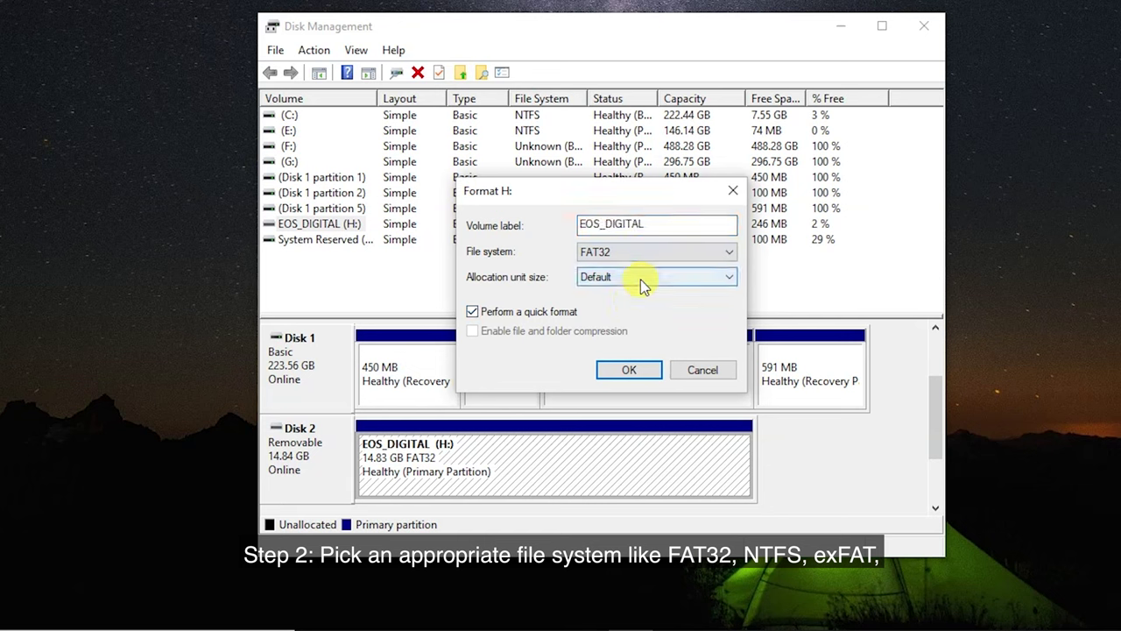
{"action": "left_click", "coordinate": [633, 370]}
{"action": "left_click", "coordinate": [638, 372]}
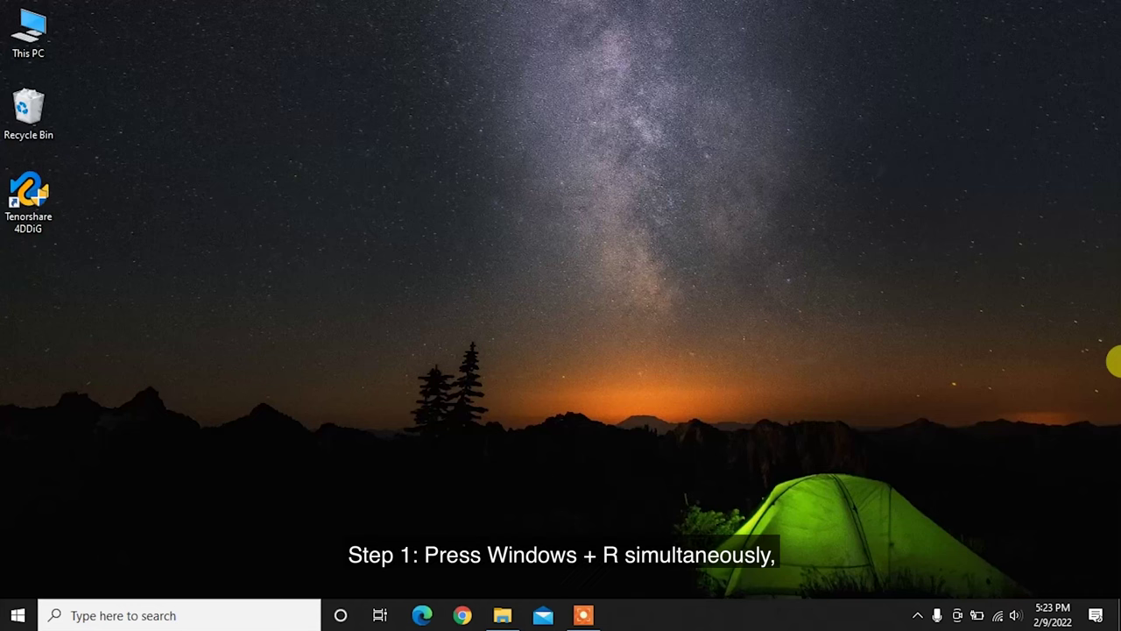
Step: Open a Command Prompt with cmd and start the diskpart utility from it
{"action": "key", "text": "super+r"}
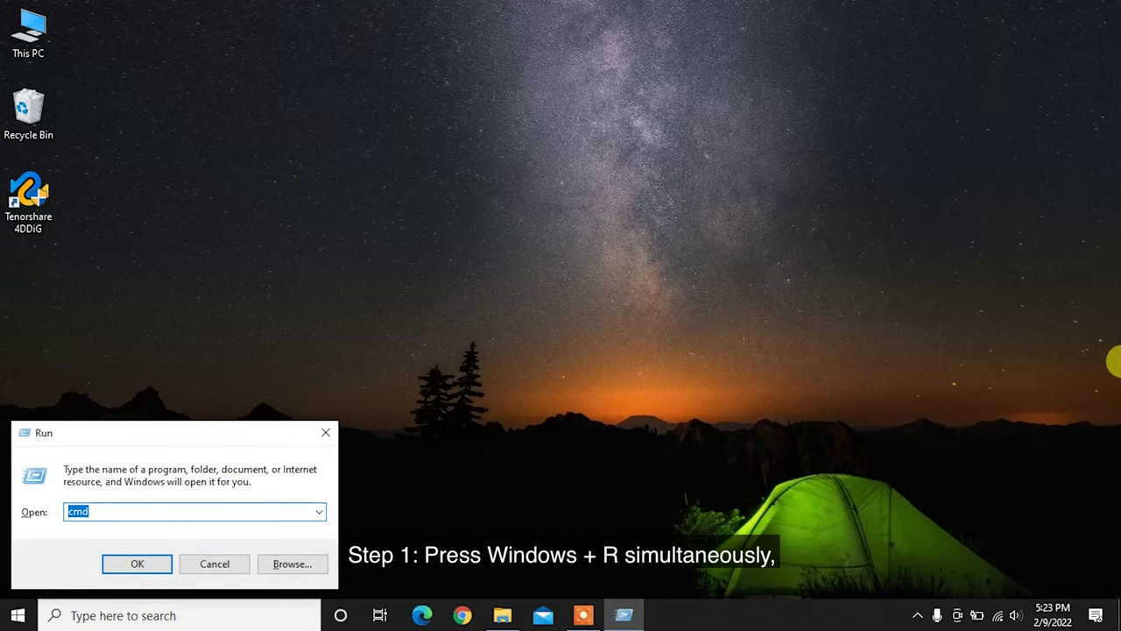
{"action": "type", "text": "cmd"}
{"action": "key", "text": "Return"}
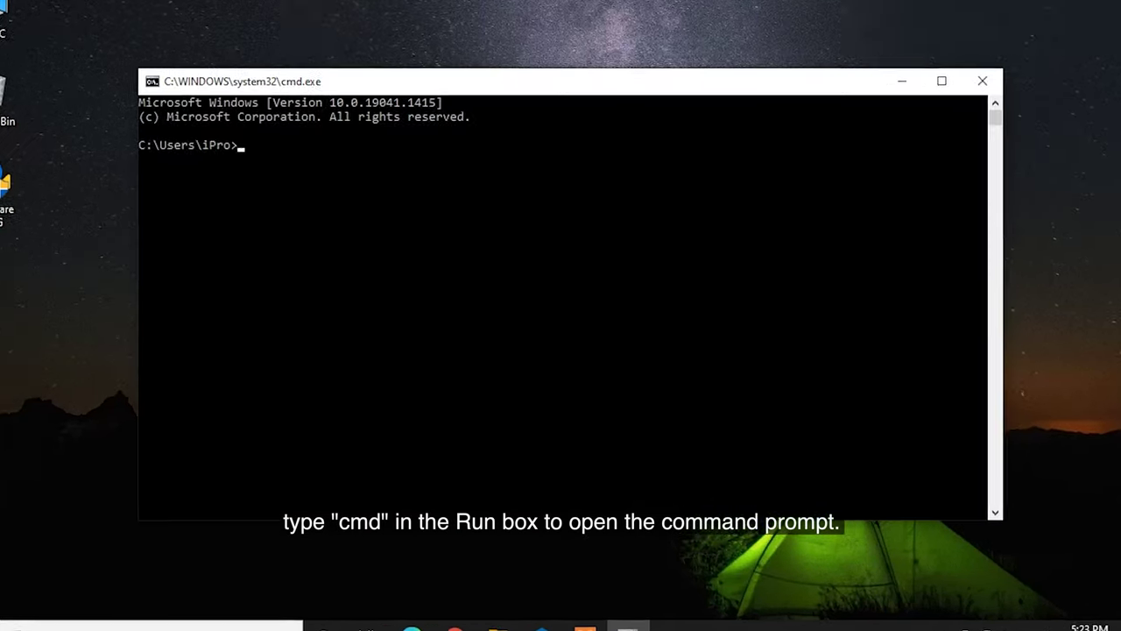
{"action": "type", "text": "disk"}
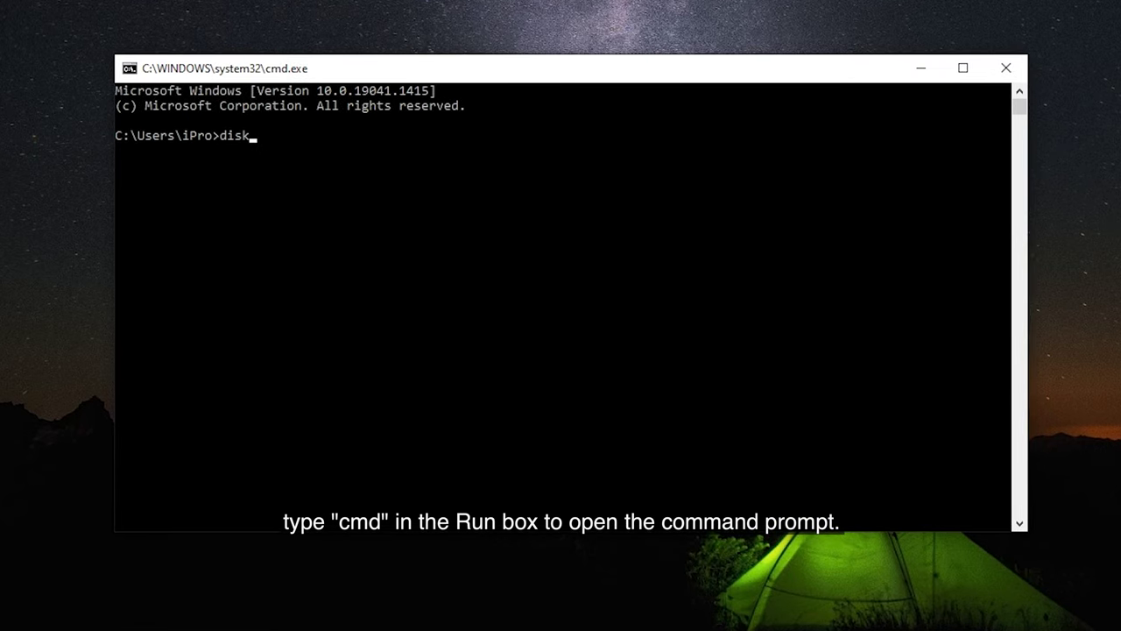
{"action": "type", "text": "part"}
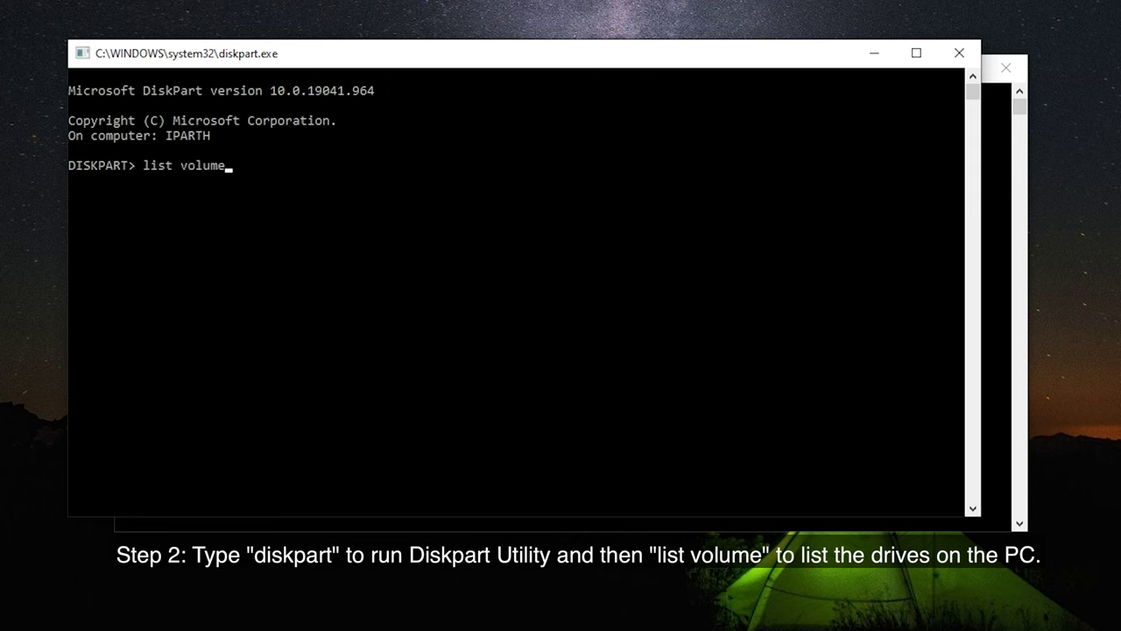
Step: List the volumes in DiskPart and select volume 8, the removable EOS_DIGITAL card
{"action": "key", "text": "Return"}
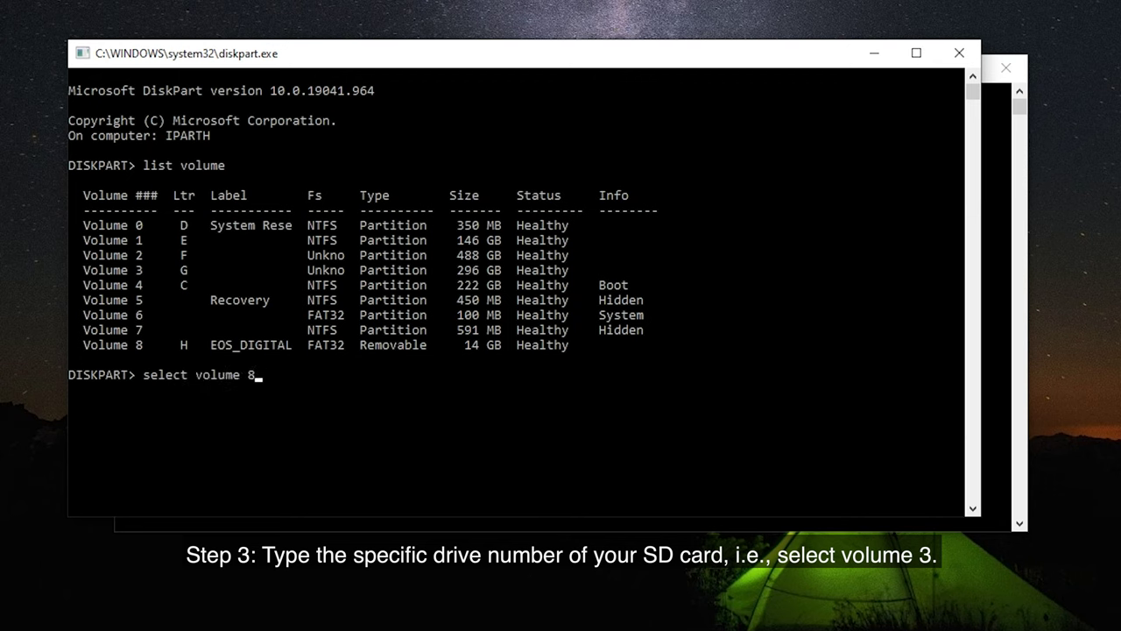
{"action": "key", "text": "Return"}
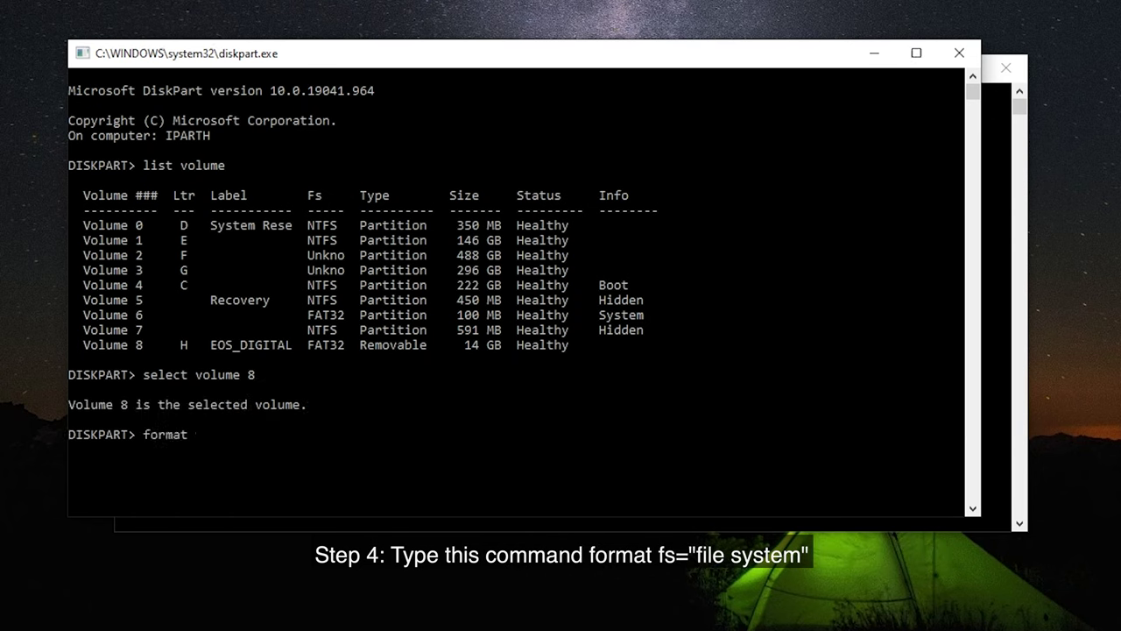
Step: Format the selected volume by running the command format fs=fat32
{"action": "type", "text": "format fs=fat"}
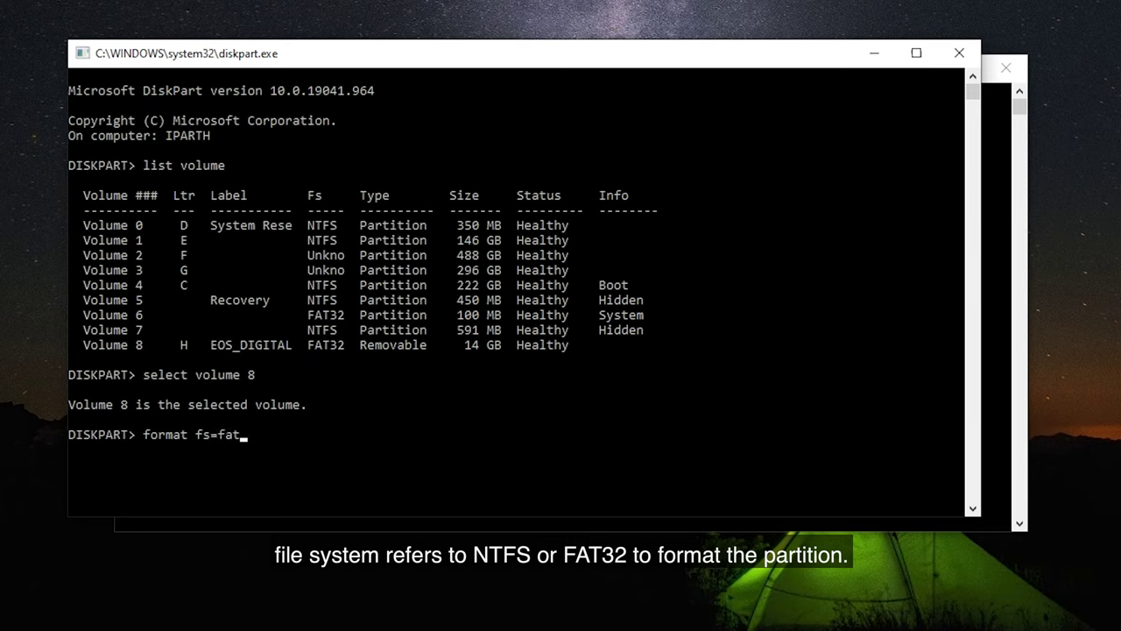
{"action": "type", "text": "32"}
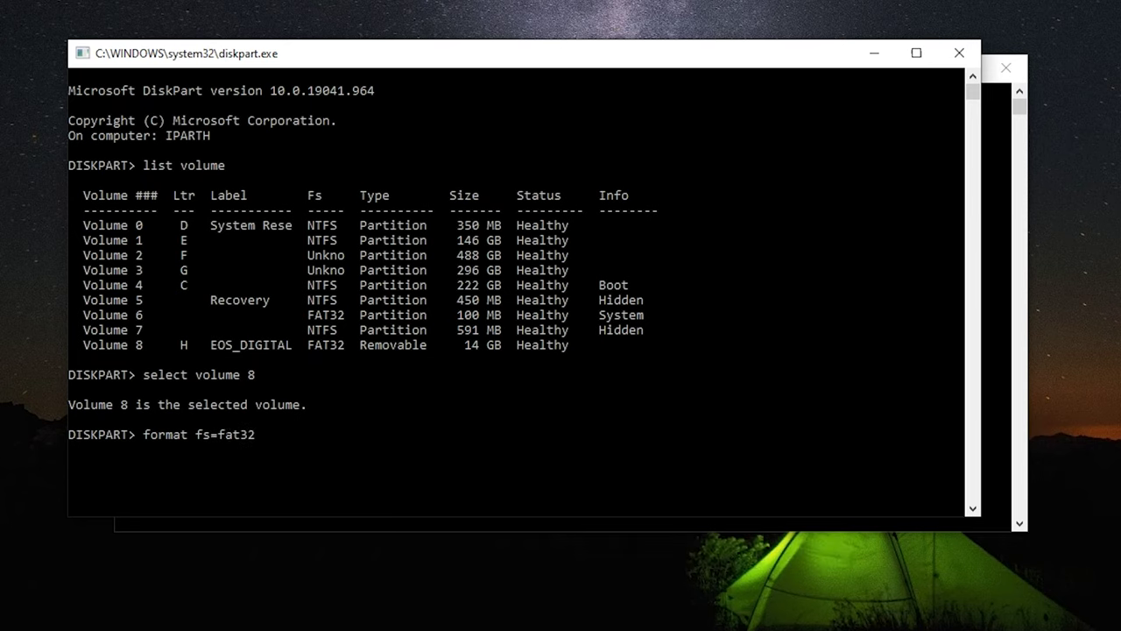
{"action": "key", "text": "Return"}
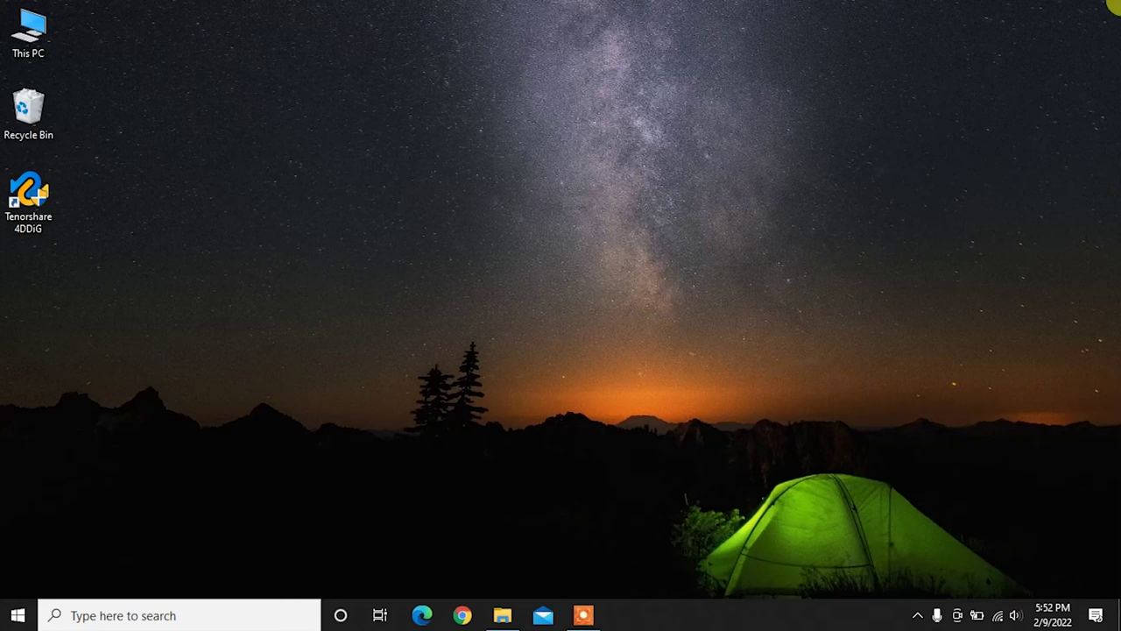
Step: Open Computer Management for This PC and show its Disk Management section
{"action": "right_click", "coordinate": [49, 34]}
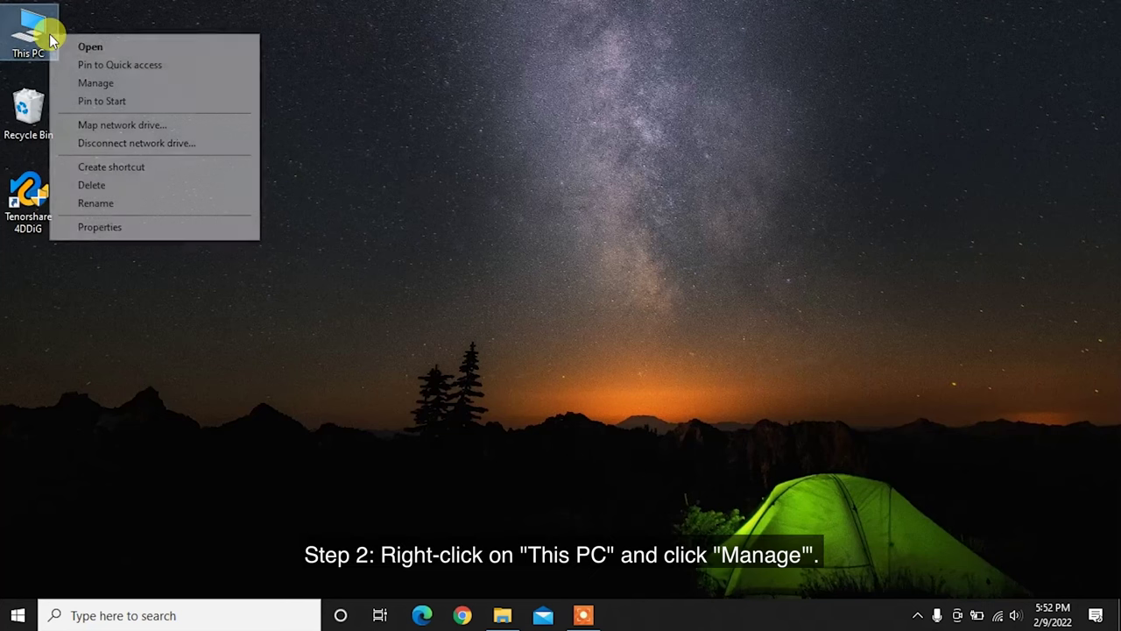
{"action": "left_click", "coordinate": [88, 83]}
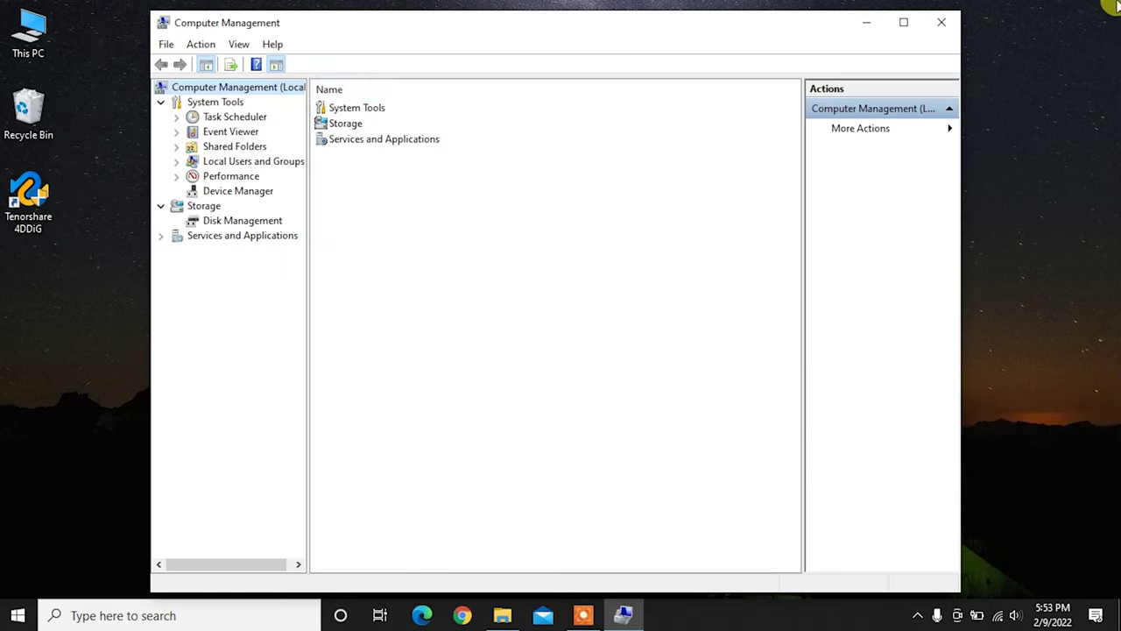
{"action": "left_click", "coordinate": [243, 222]}
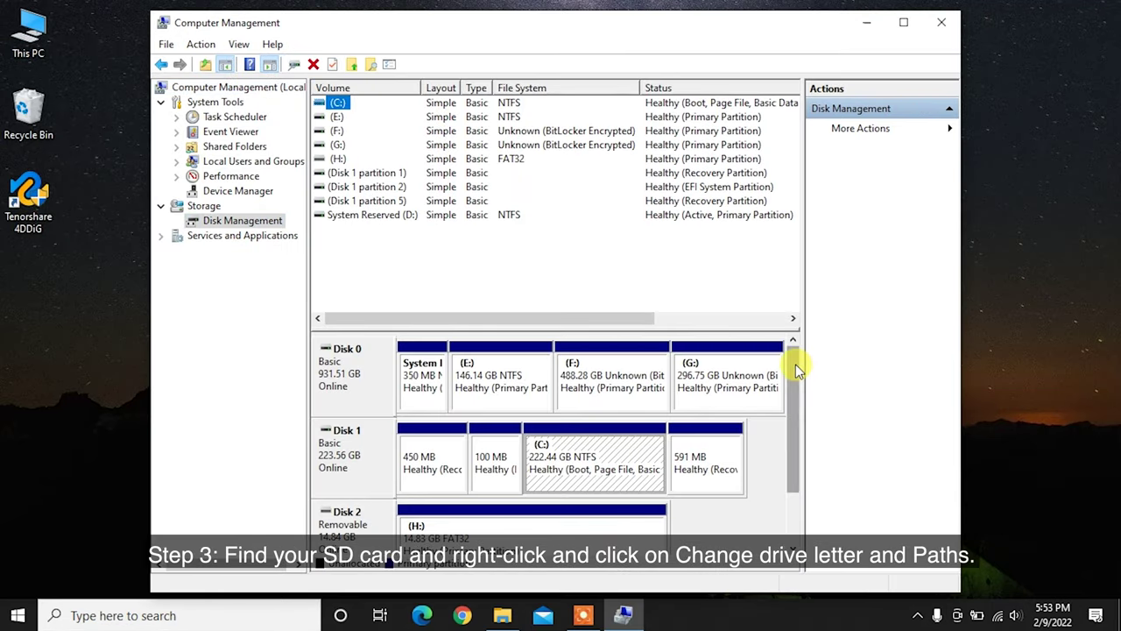
Step: Choose J as the new drive letter for the removable H: volume on Disk 2
{"action": "left_click_drag", "start_coordinate": [795, 363], "coordinate": [799, 393]}
{"action": "left_click", "coordinate": [601, 467]}
{"action": "right_click", "coordinate": [599, 465]}
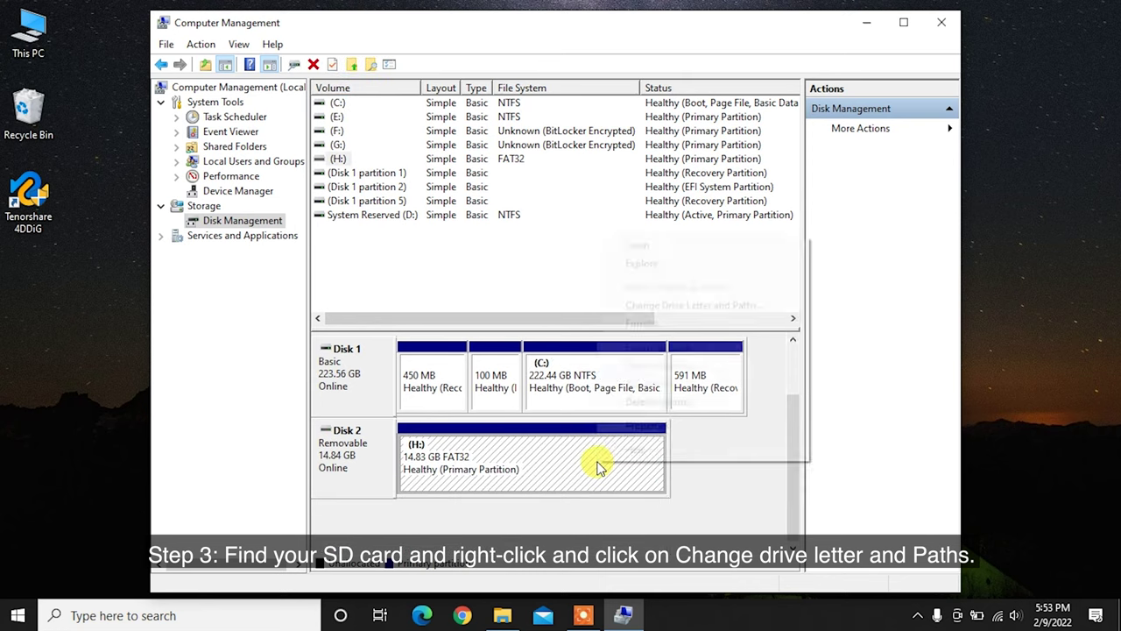
{"action": "left_click", "coordinate": [711, 303]}
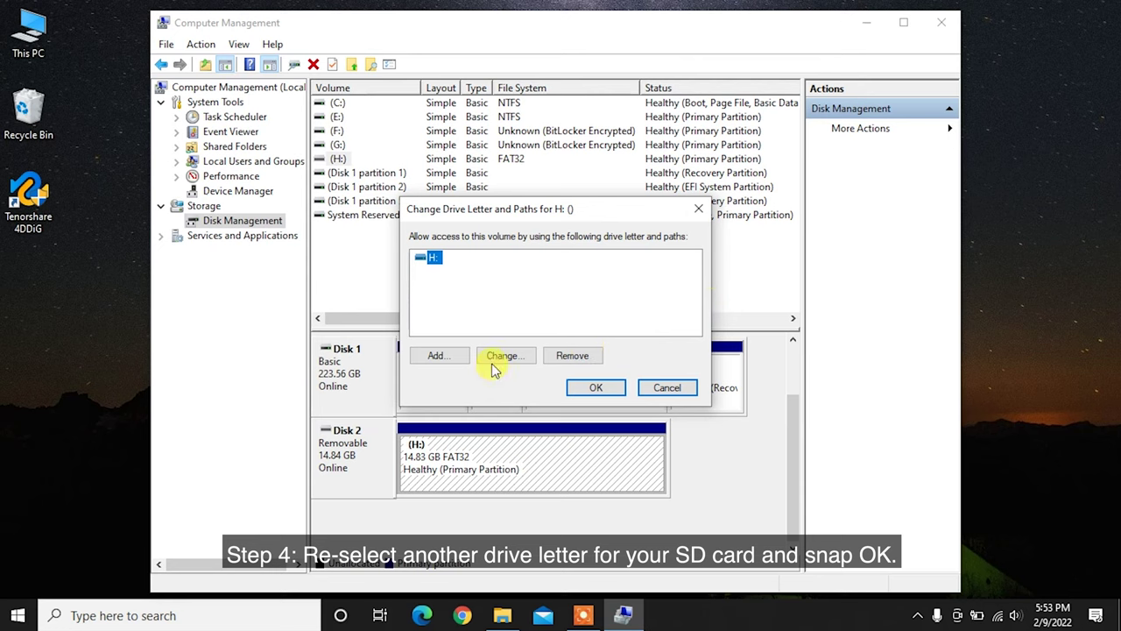
{"action": "left_click", "coordinate": [500, 359]}
{"action": "left_click", "coordinate": [679, 286]}
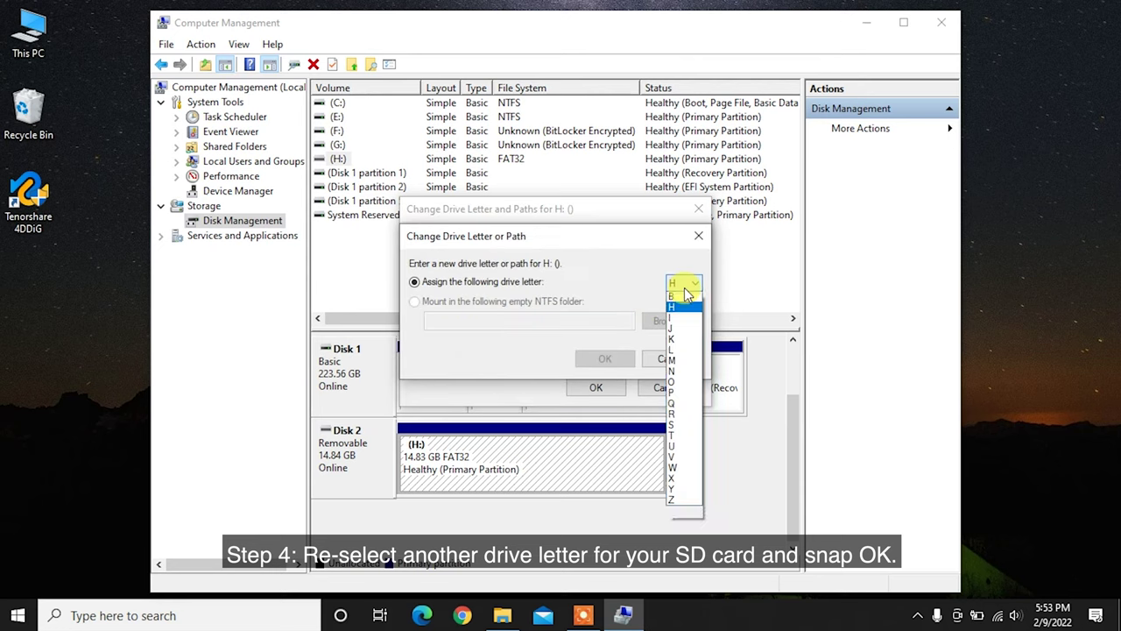
{"action": "left_click", "coordinate": [685, 330]}
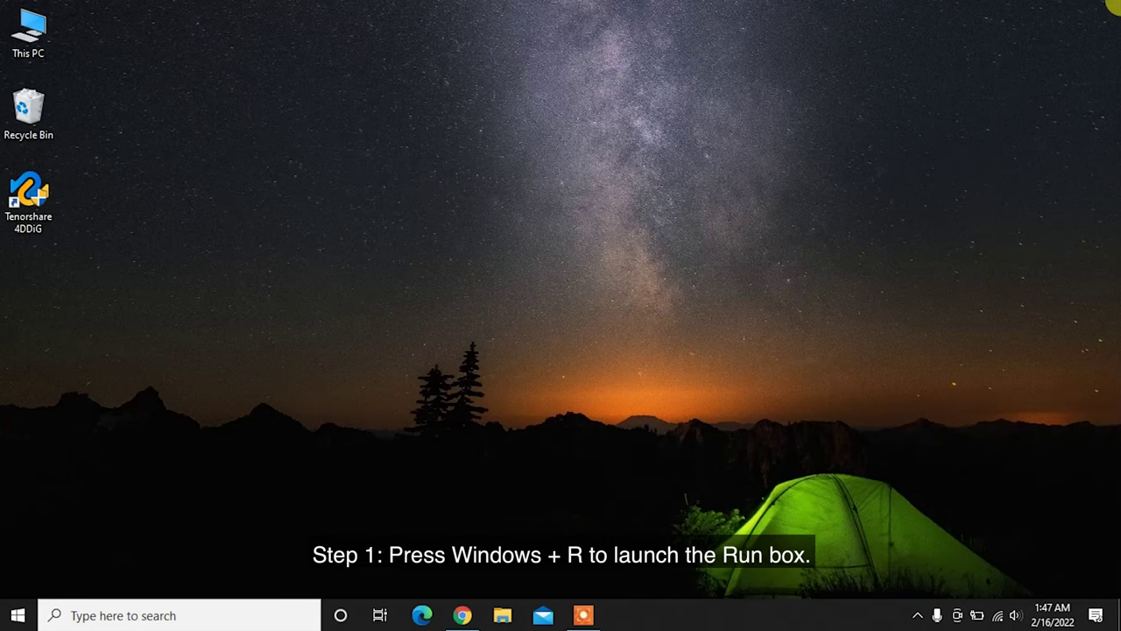
Step: Launch the diskpart utility directly from the Run dialog
{"action": "key", "text": "super+r"}
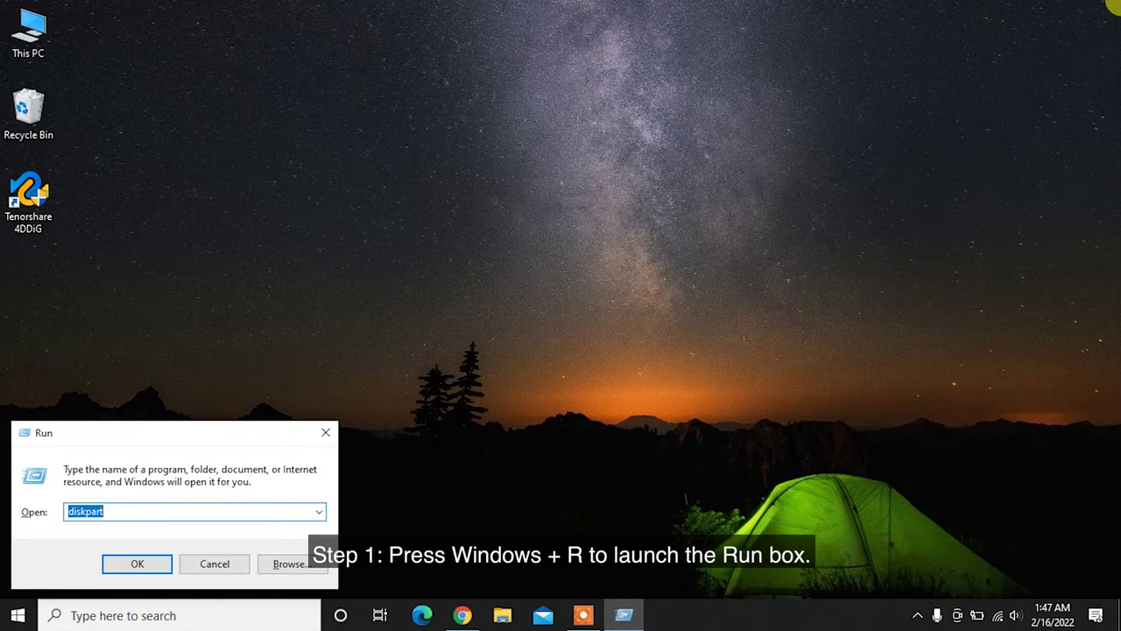
{"action": "type", "text": "diskp"}
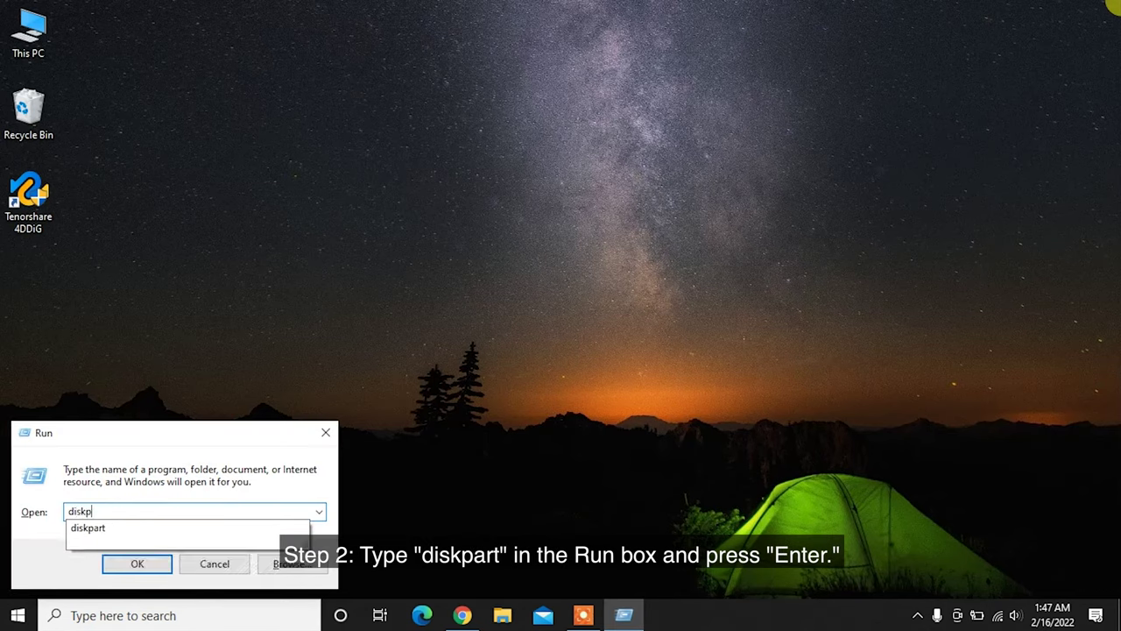
{"action": "type", "text": "art"}
{"action": "key", "text": "Return"}
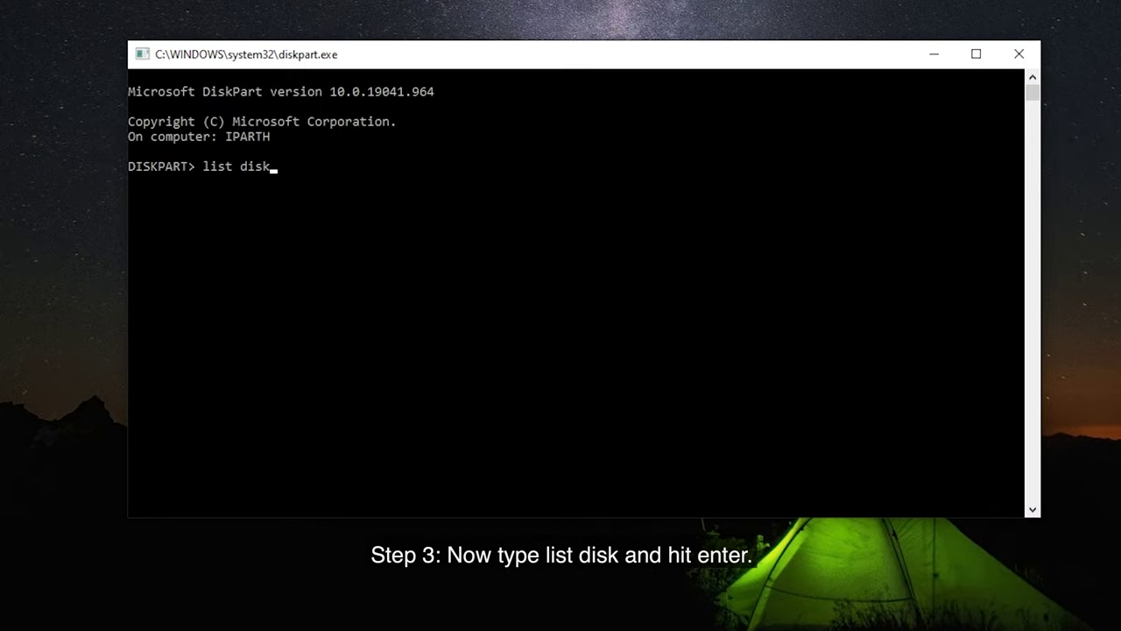
Step: List the disks in DiskPart and select disk 2
{"action": "type", "text": "list disk"}
{"action": "key", "text": "Return"}
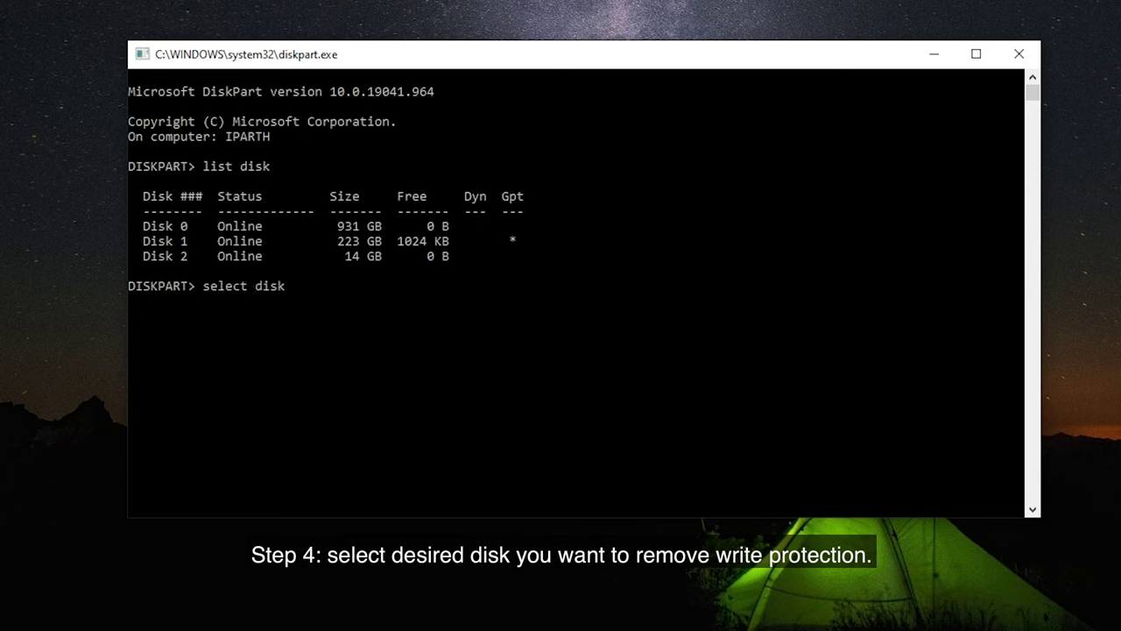
{"action": "key", "text": "Return"}
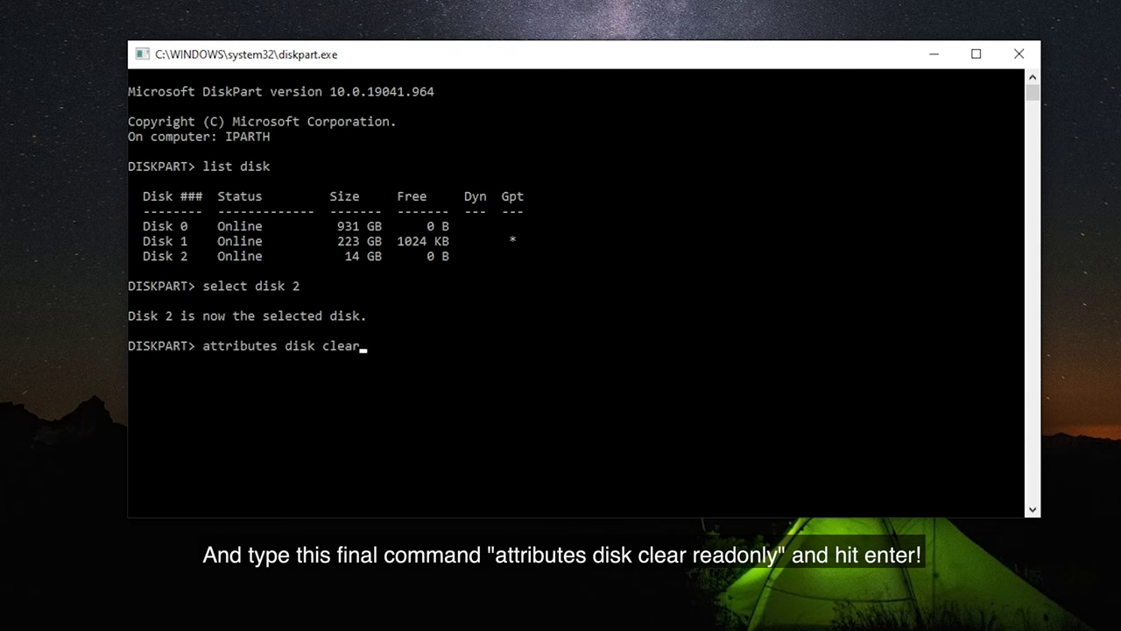
Step: Remove the selected disk's write protection with attributes disk clear readonly, and exit DiskPart
{"action": "key", "text": "Return"}
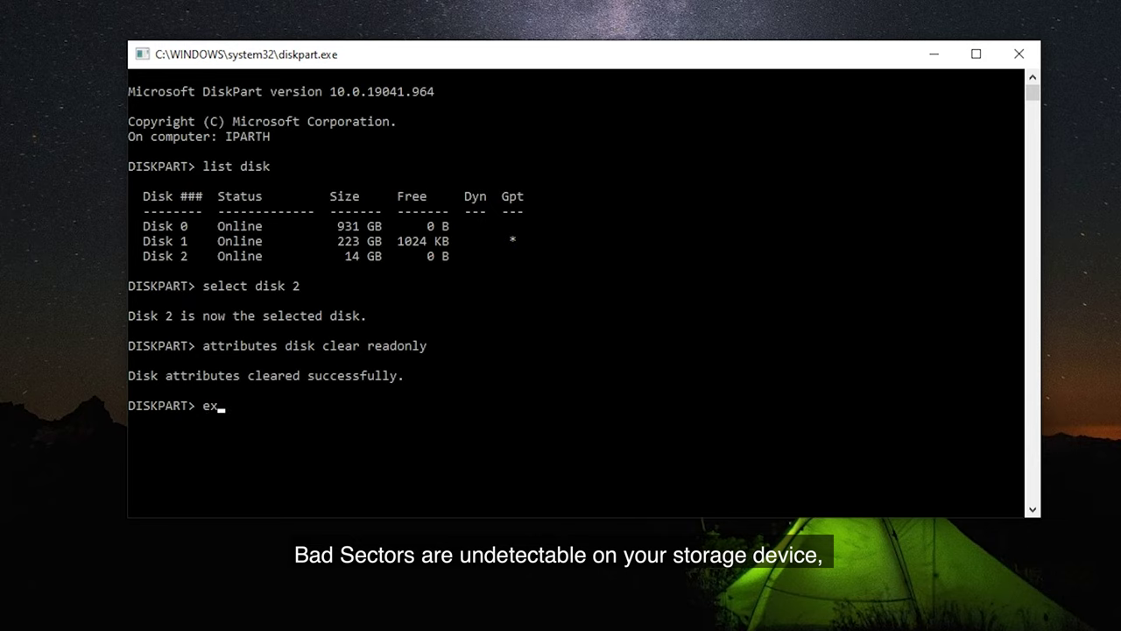
{"action": "type", "text": "exit"}
{"action": "key", "text": "Return"}
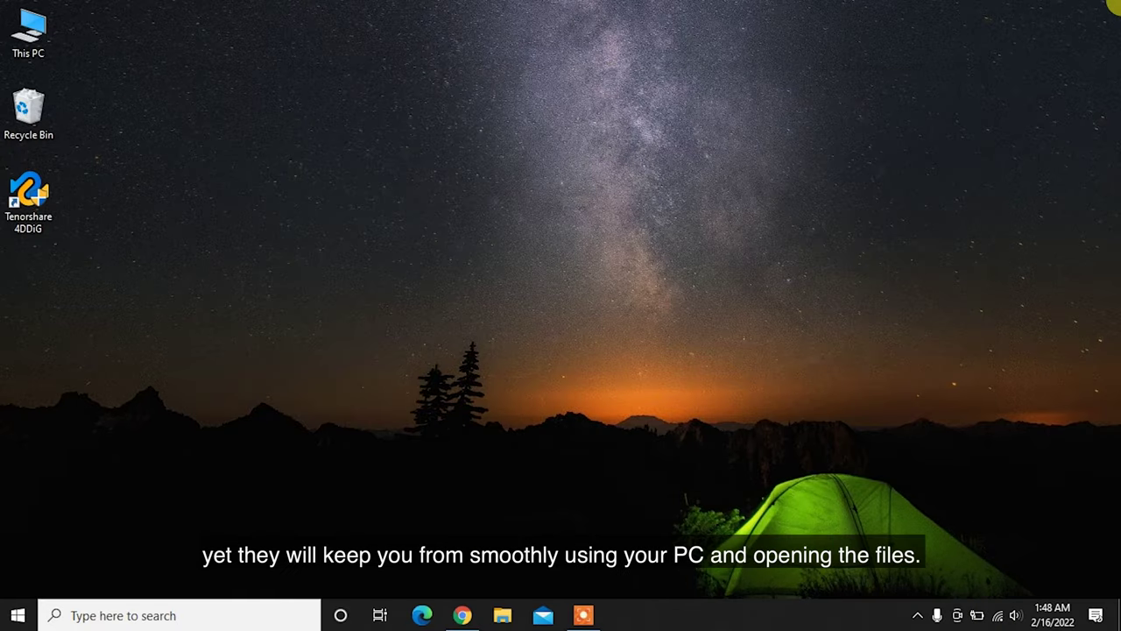
{"action": "double_click", "coordinate": [28, 31]}
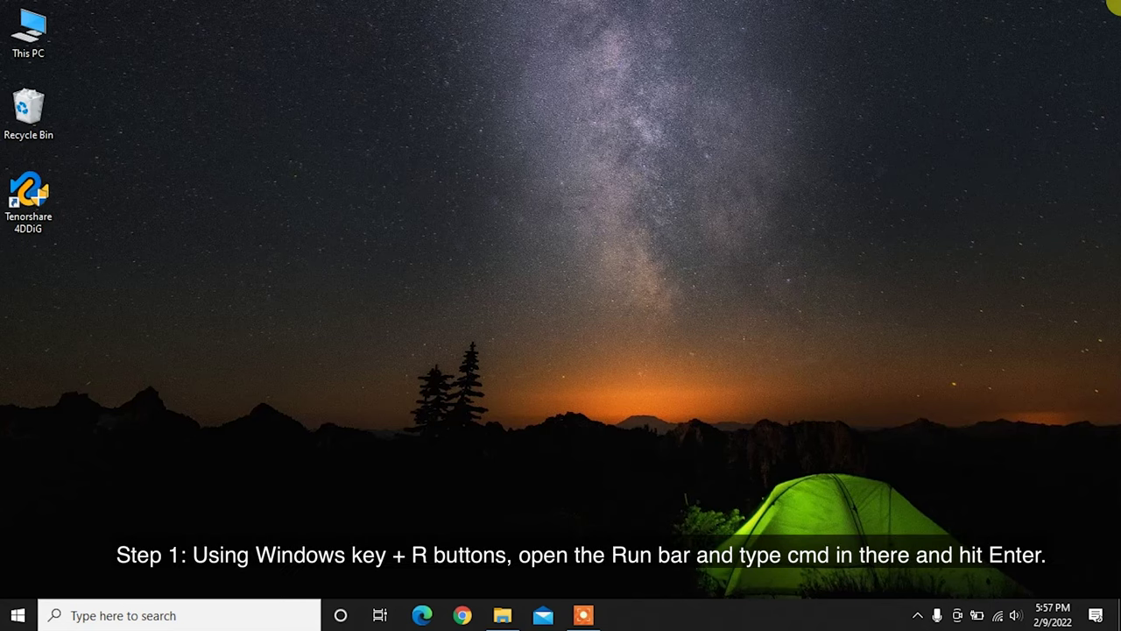
Step: Launch Command Prompt by running cmd from the Run dialog
{"action": "key", "text": "super+r"}
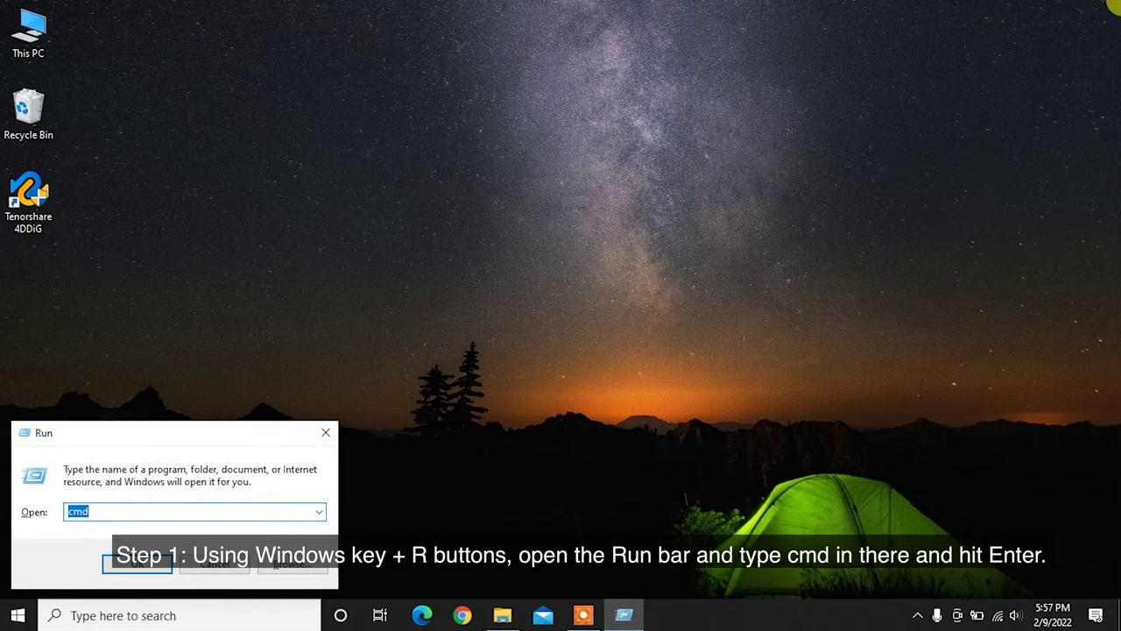
{"action": "type", "text": "cmd"}
{"action": "key", "text": "Return"}
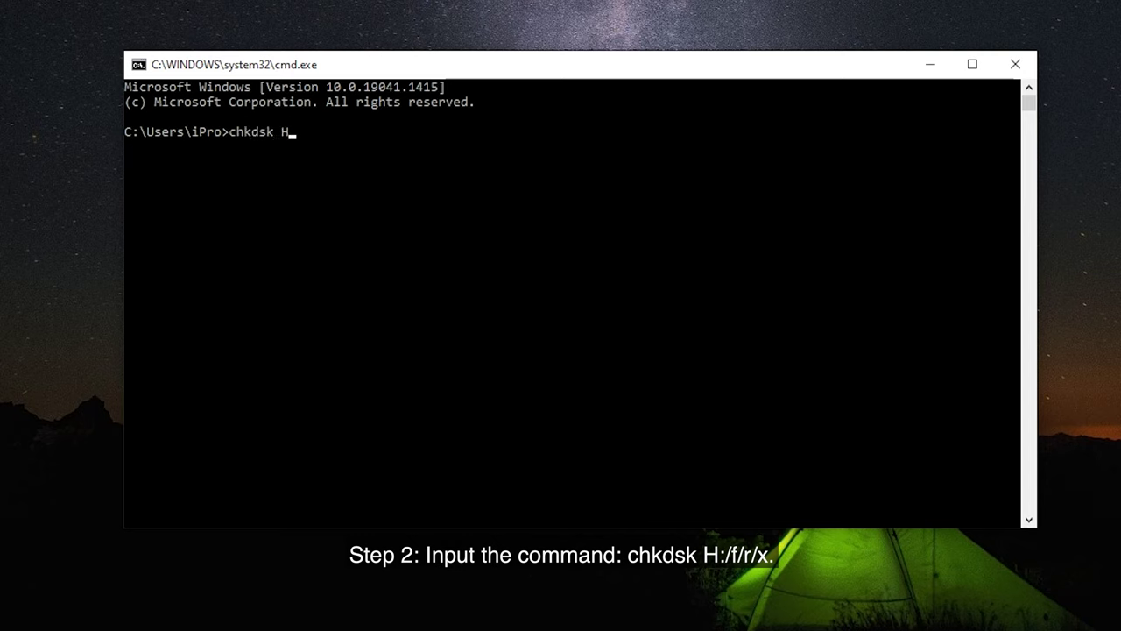
Step: Check and repair the SD card's bad sectors with the command chkdsk H:/f/r/x, and exit Command Prompt
{"action": "type", "text": "chkdsk H:/f/r/x"}
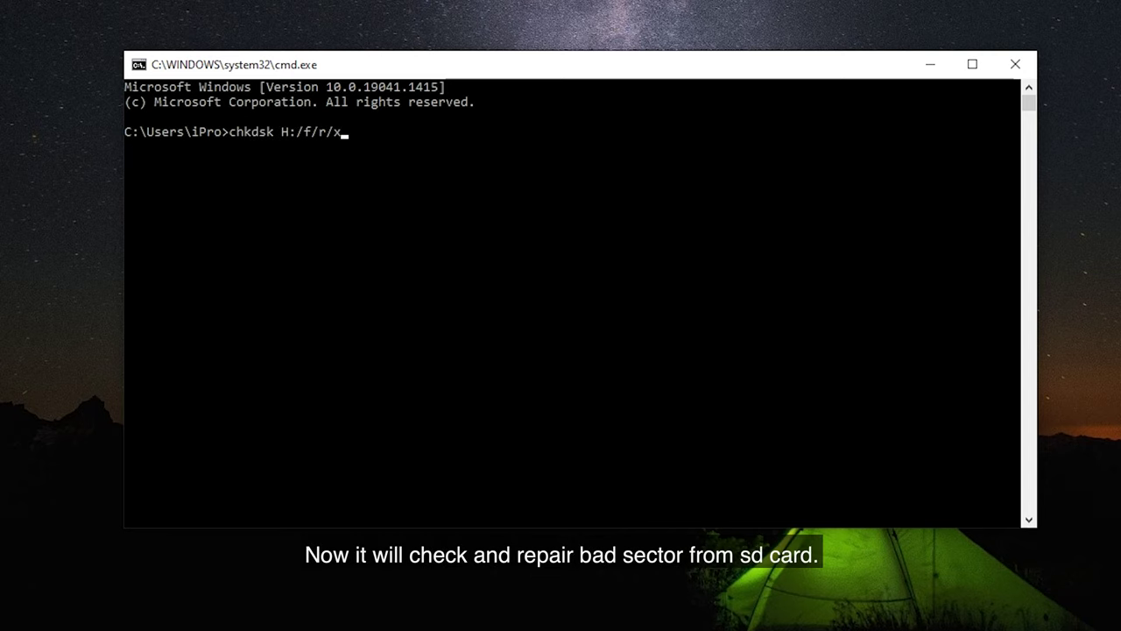
{"action": "key", "text": "Return"}
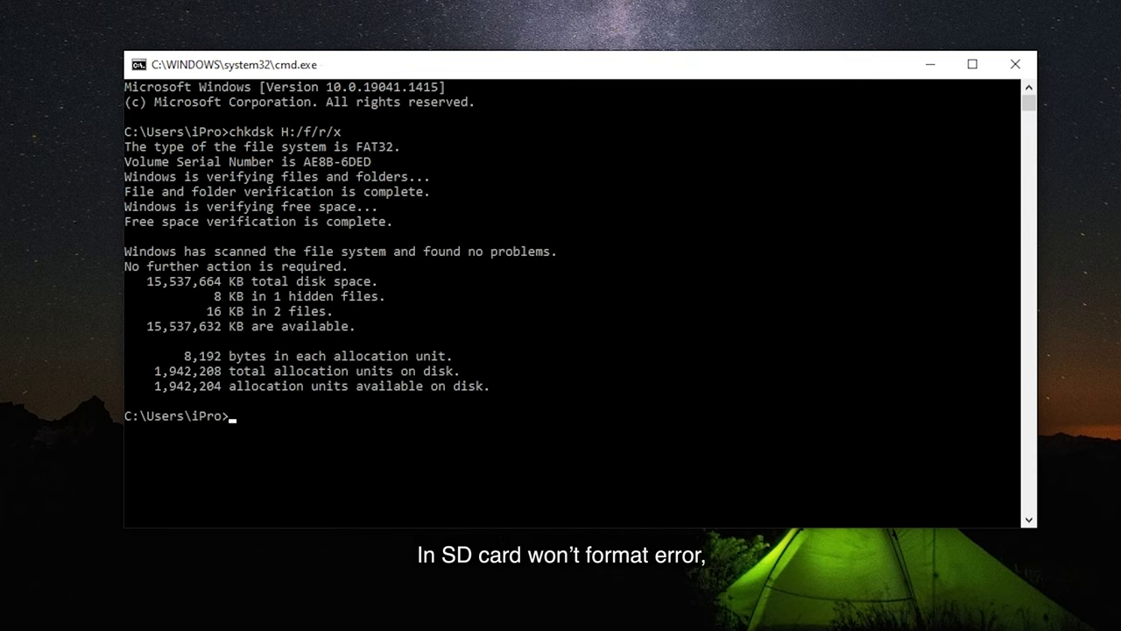
{"action": "type", "text": "ex"}
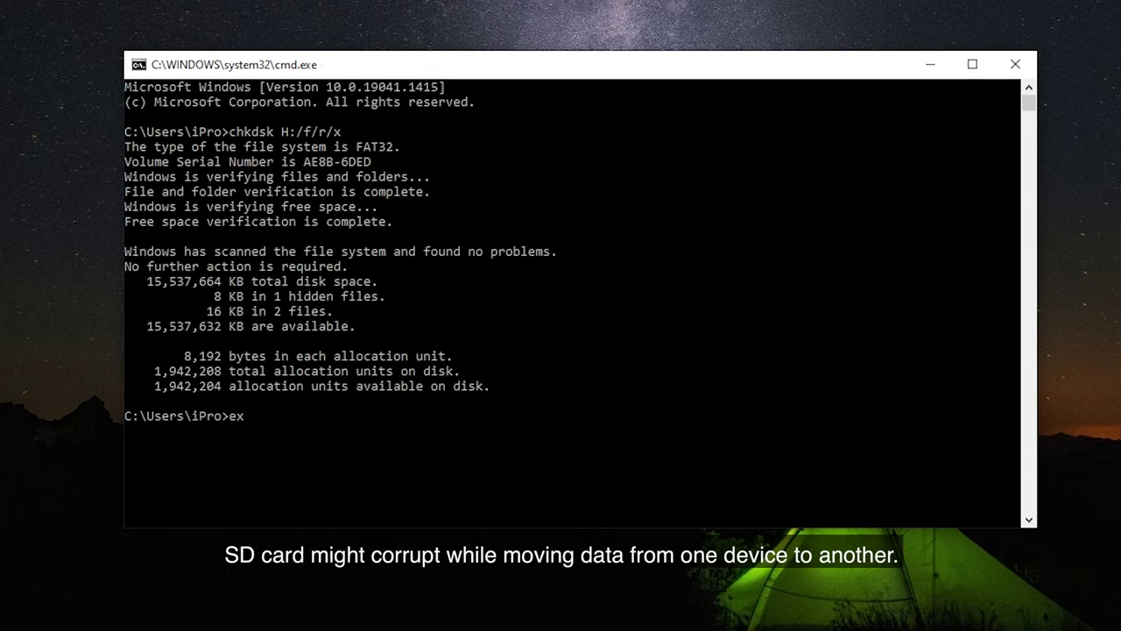
{"action": "type", "text": "it"}
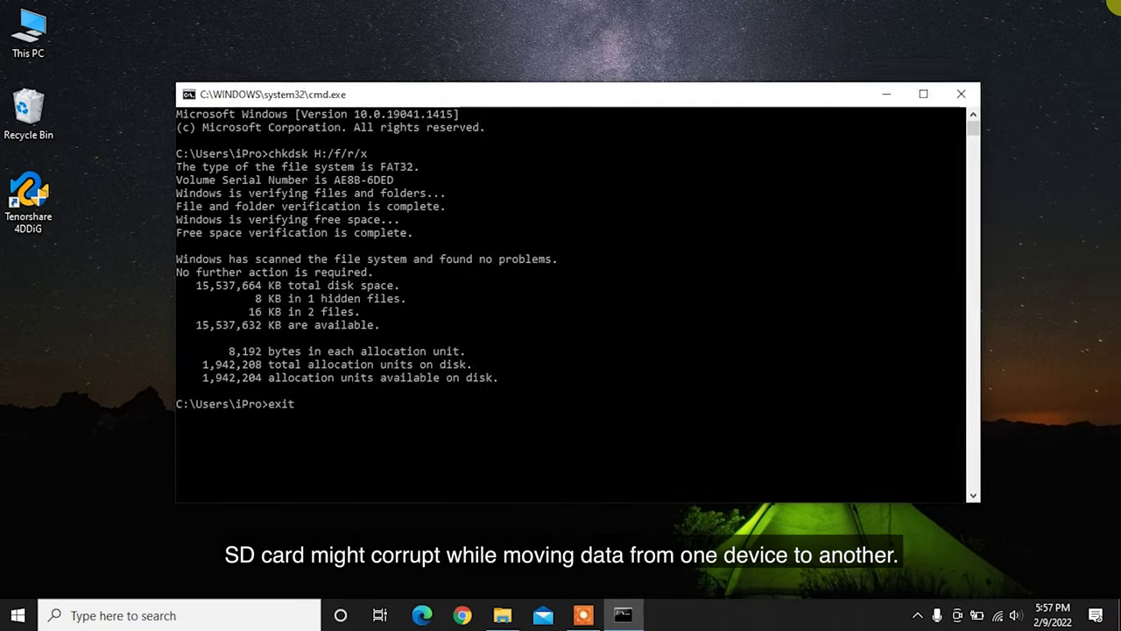
{"action": "key", "text": "Return"}
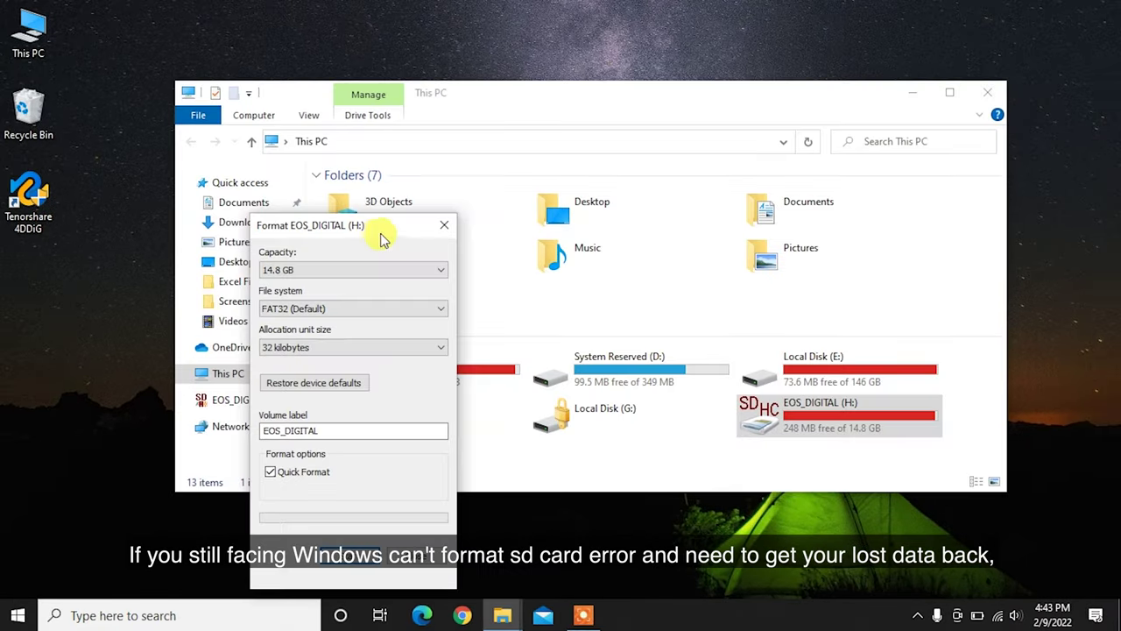
Step: Quick-format the EOS_DIGITAL (H:) card as FAT32 with 32 kilobytes allocation units, accepting the erasure of its data
{"action": "left_click_drag", "start_coordinate": [391, 227], "coordinate": [400, 125]}
{"action": "left_click", "coordinate": [357, 453]}
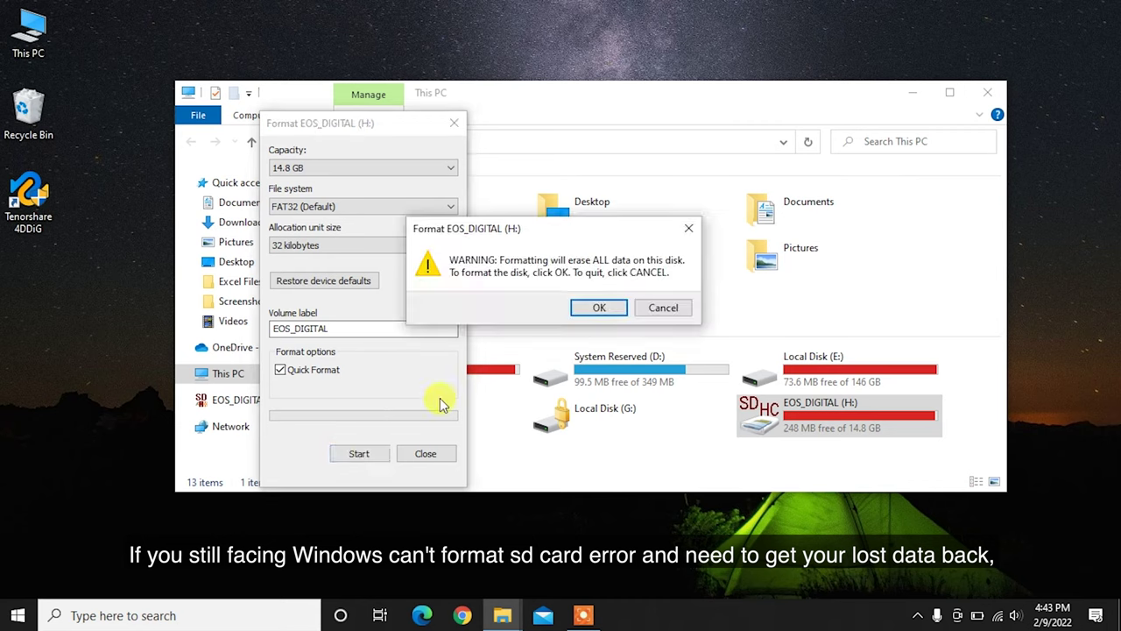
{"action": "left_click", "coordinate": [598, 308]}
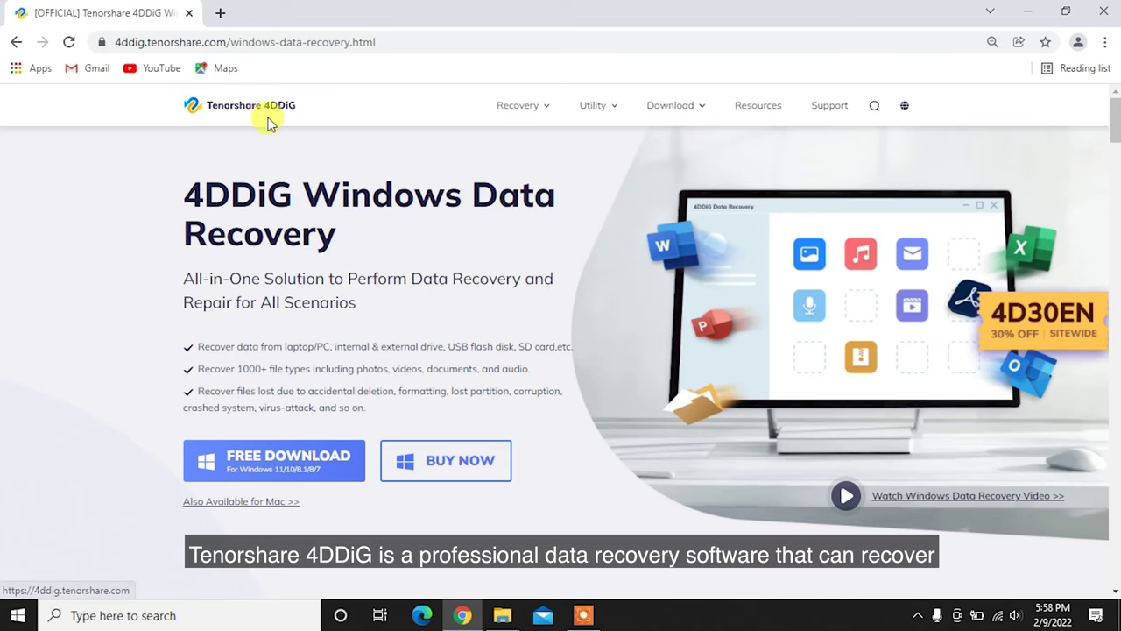
Step: Download the free trial from the 4DDiG Windows Data Recovery page in Chrome and launch the downloaded installer
{"action": "left_click_drag", "start_coordinate": [194, 183], "coordinate": [368, 236]}
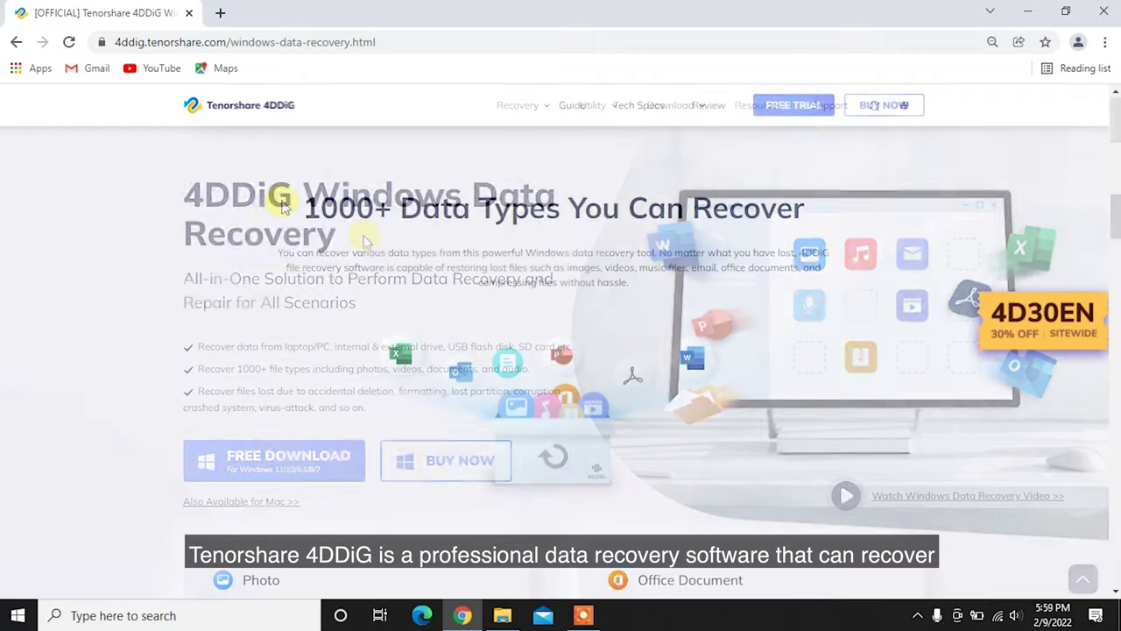
{"action": "left_click_drag", "start_coordinate": [303, 208], "coordinate": [811, 230]}
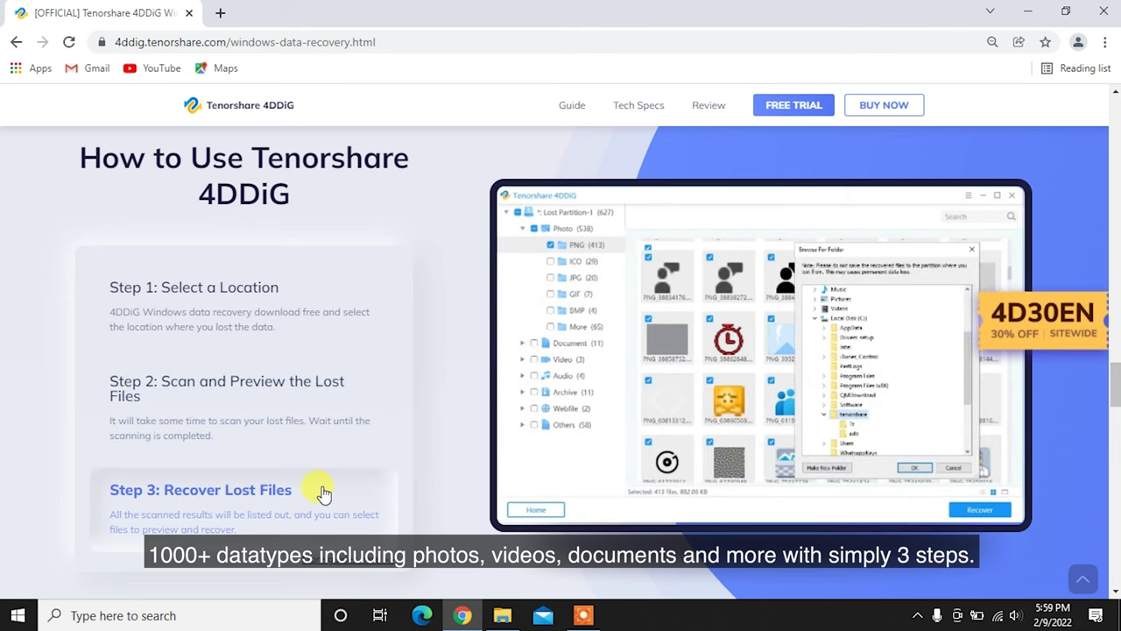
{"action": "left_click", "coordinate": [788, 107]}
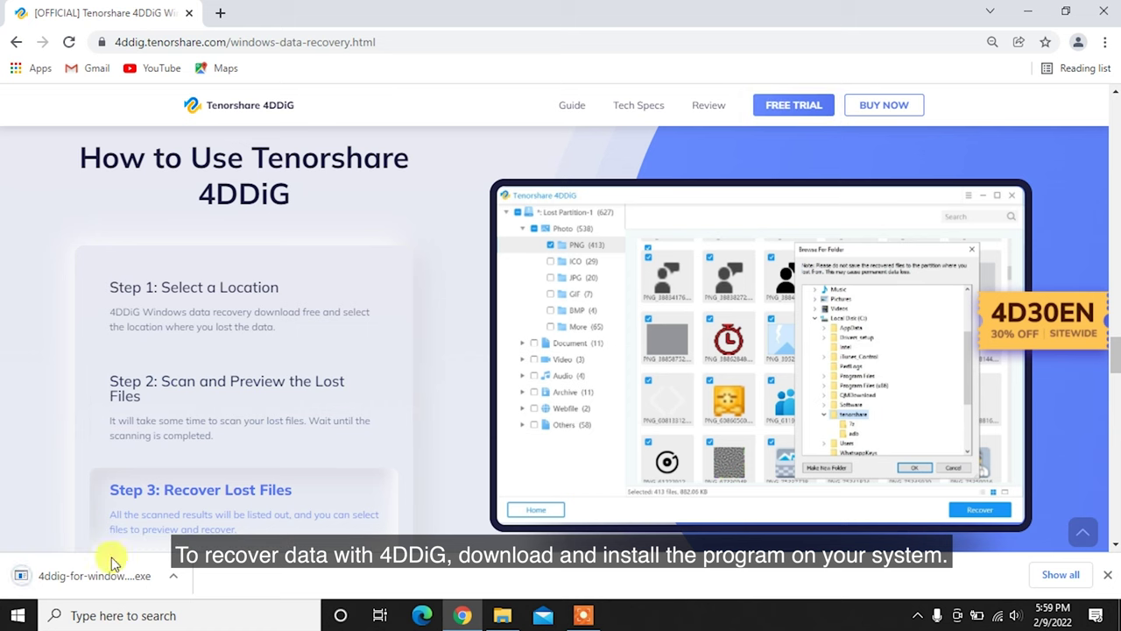
{"action": "left_click", "coordinate": [100, 575]}
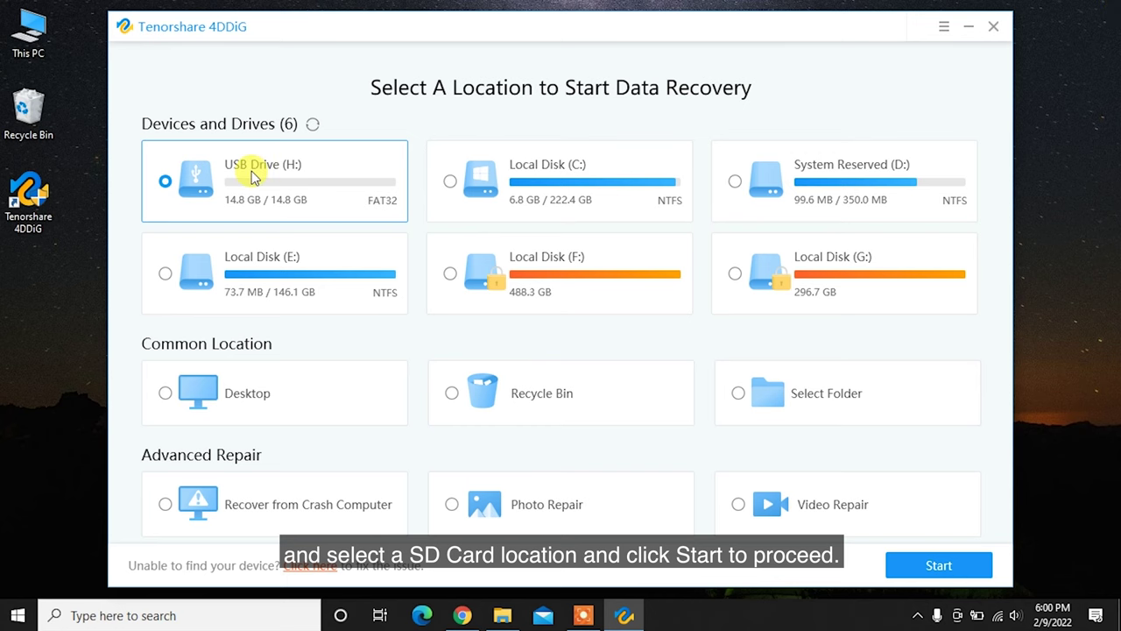
Step: Scan USB Drive (H:) in Tenorshare 4DDiG for the Photo file type only
{"action": "left_click", "coordinate": [919, 561]}
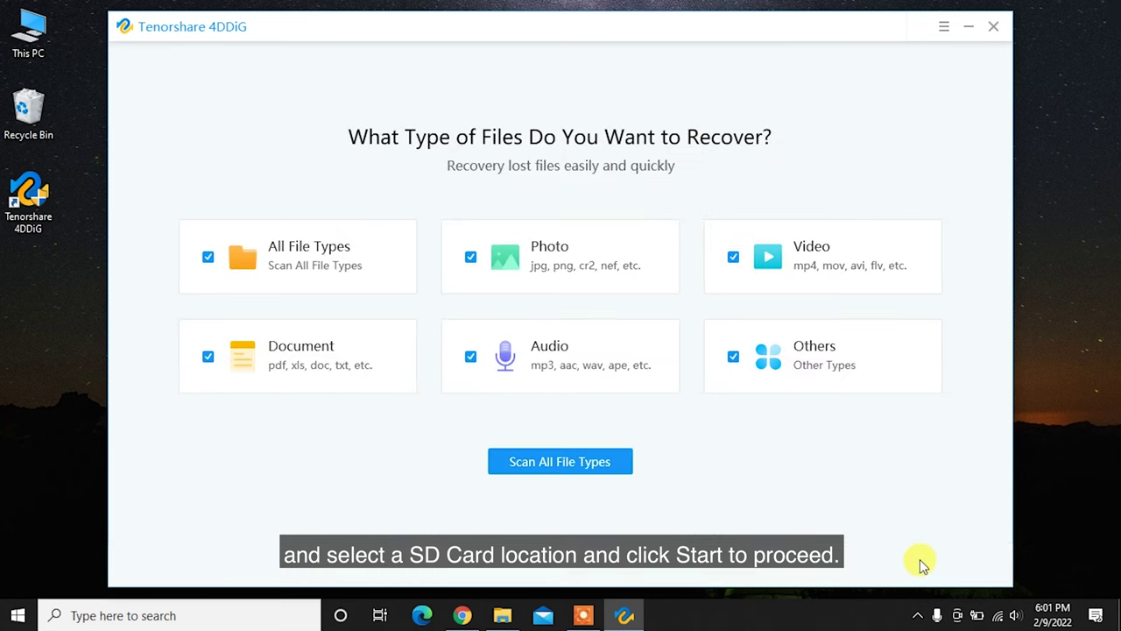
{"action": "left_click", "coordinate": [207, 257]}
{"action": "left_click", "coordinate": [470, 256]}
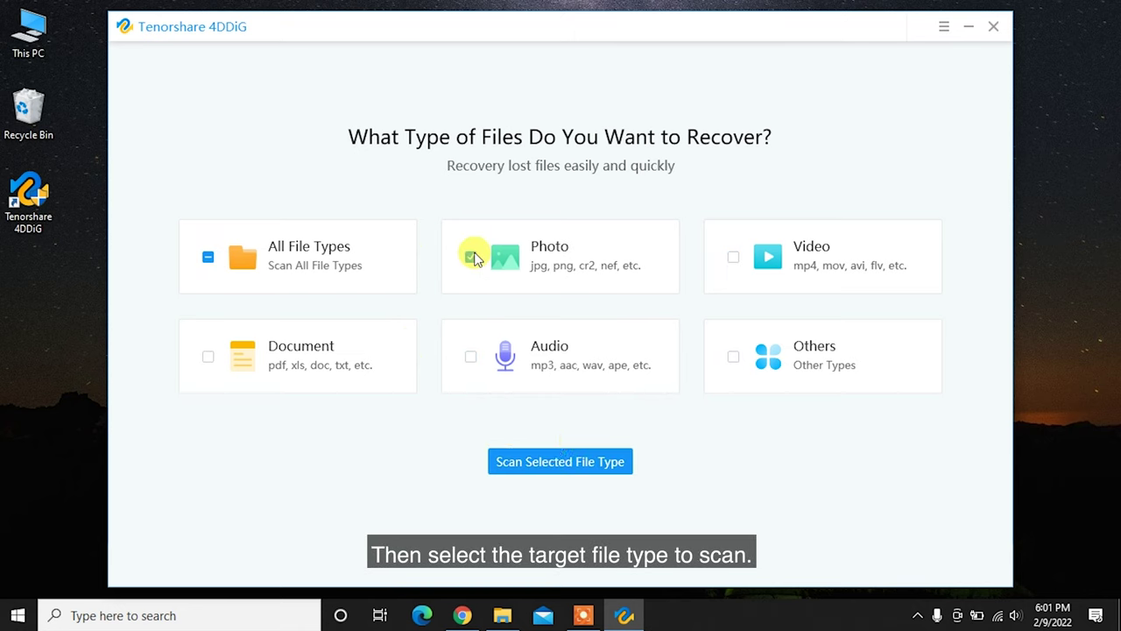
{"action": "left_click", "coordinate": [571, 461]}
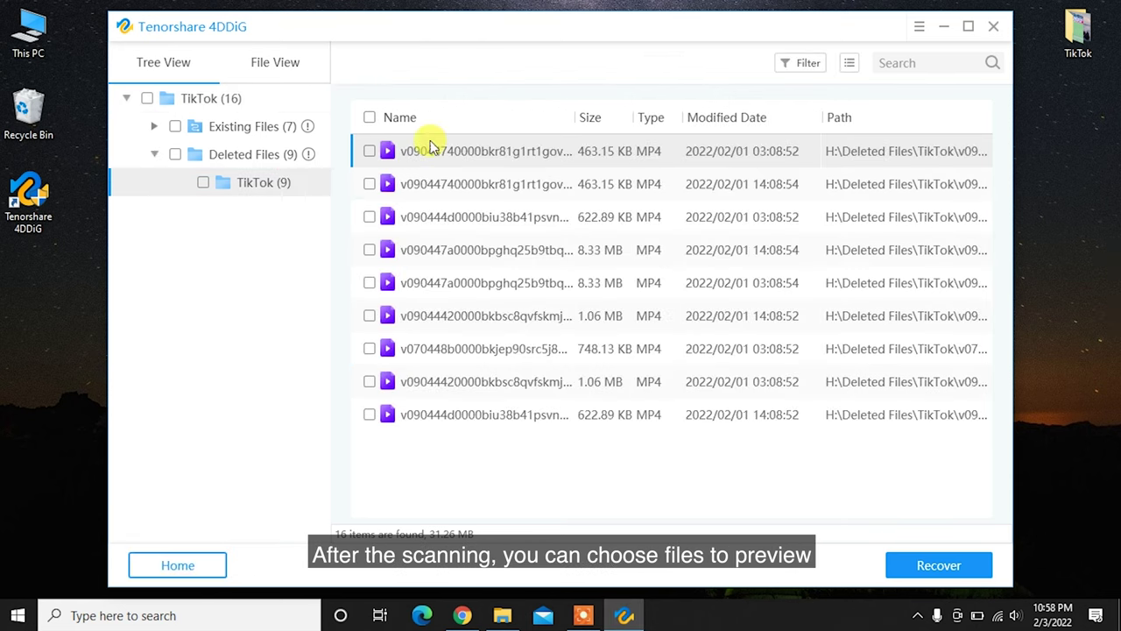
Step: Select all the deleted files in the TikTok folder and recover them to the Desktop
{"action": "left_click", "coordinate": [369, 117]}
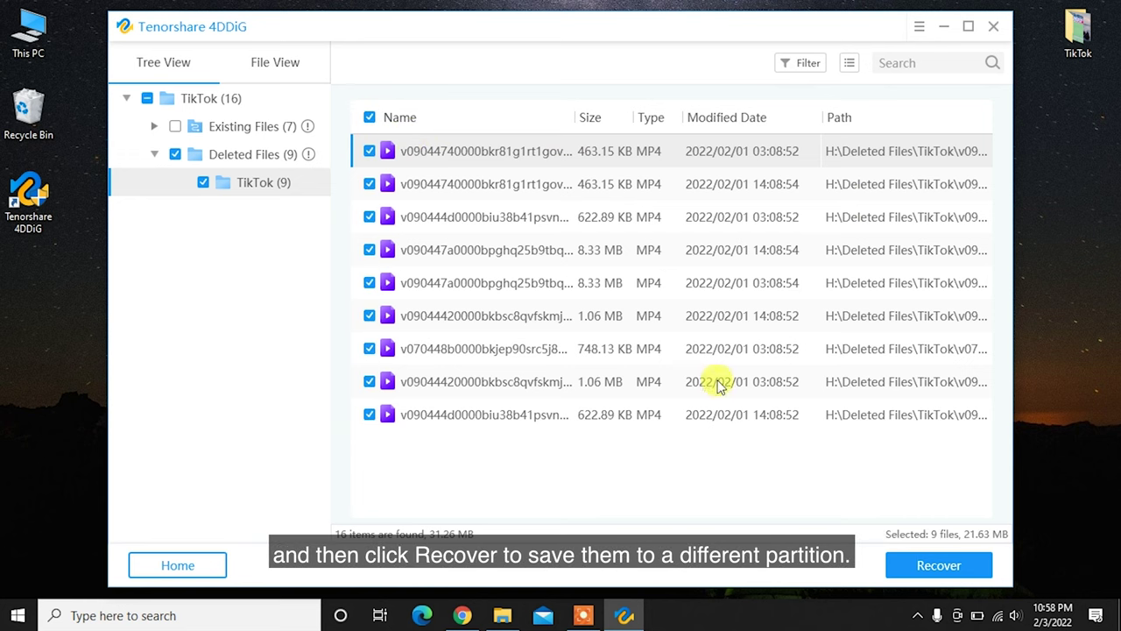
{"action": "left_click", "coordinate": [928, 562]}
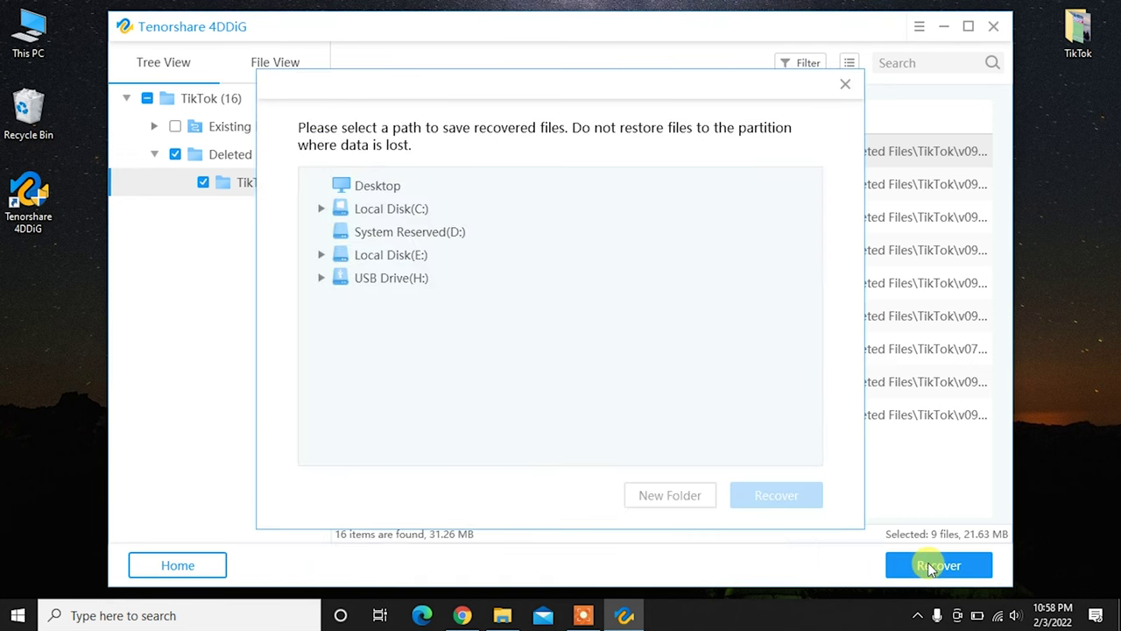
{"action": "left_click", "coordinate": [362, 185]}
{"action": "left_click", "coordinate": [774, 496]}
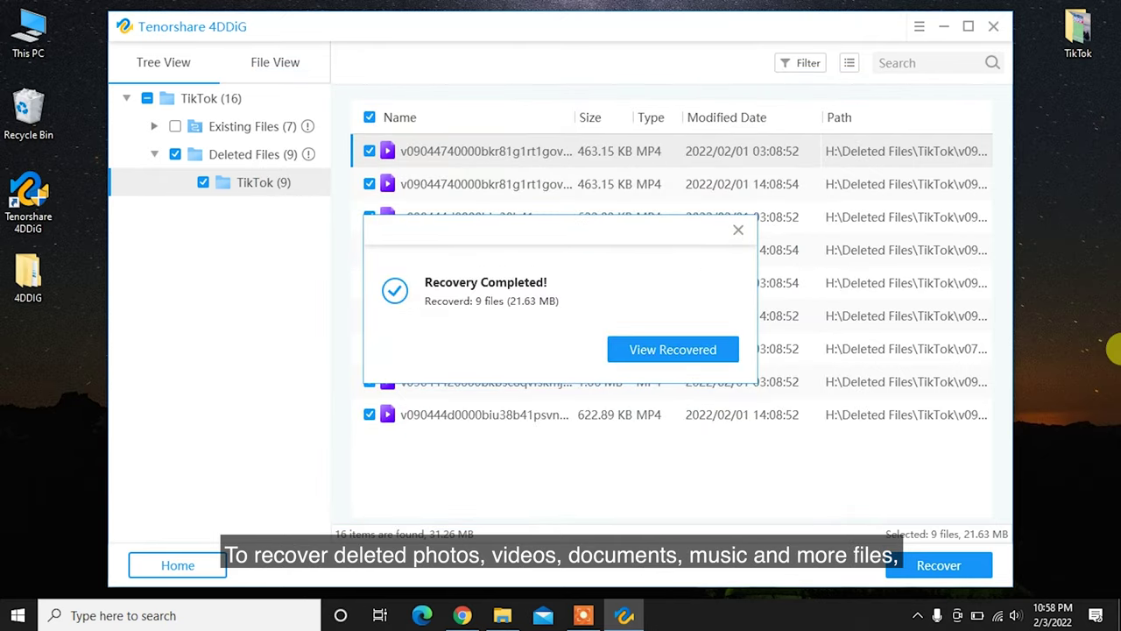
Step: Show the recovered videos in their TikTok folder in File Explorer and select all of them
{"action": "left_click", "coordinate": [700, 346]}
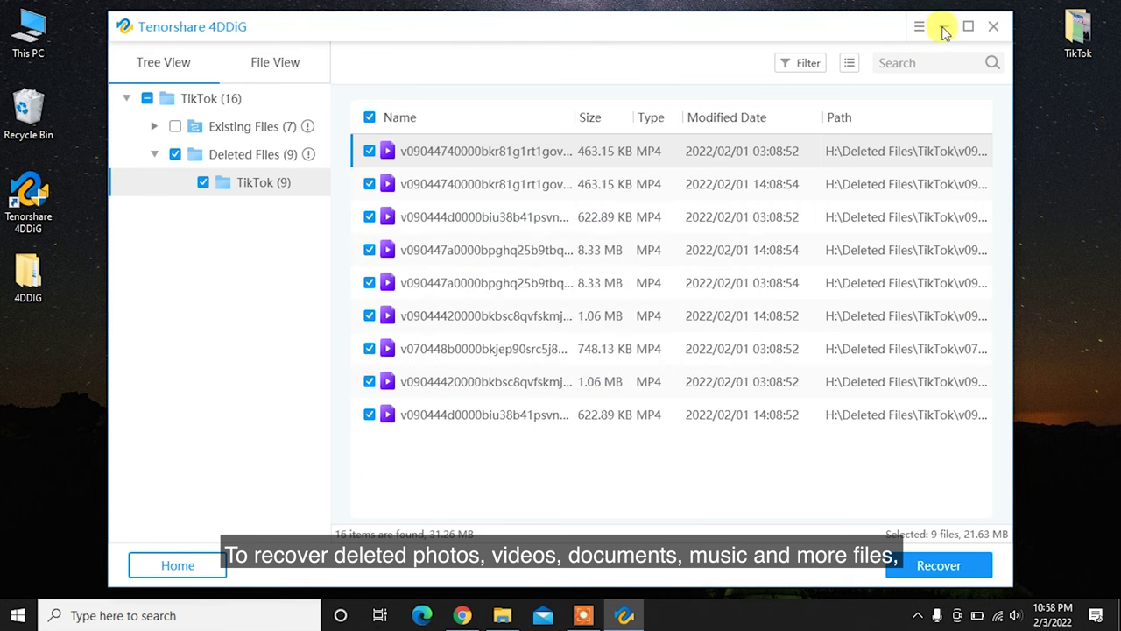
{"action": "left_click", "coordinate": [944, 29]}
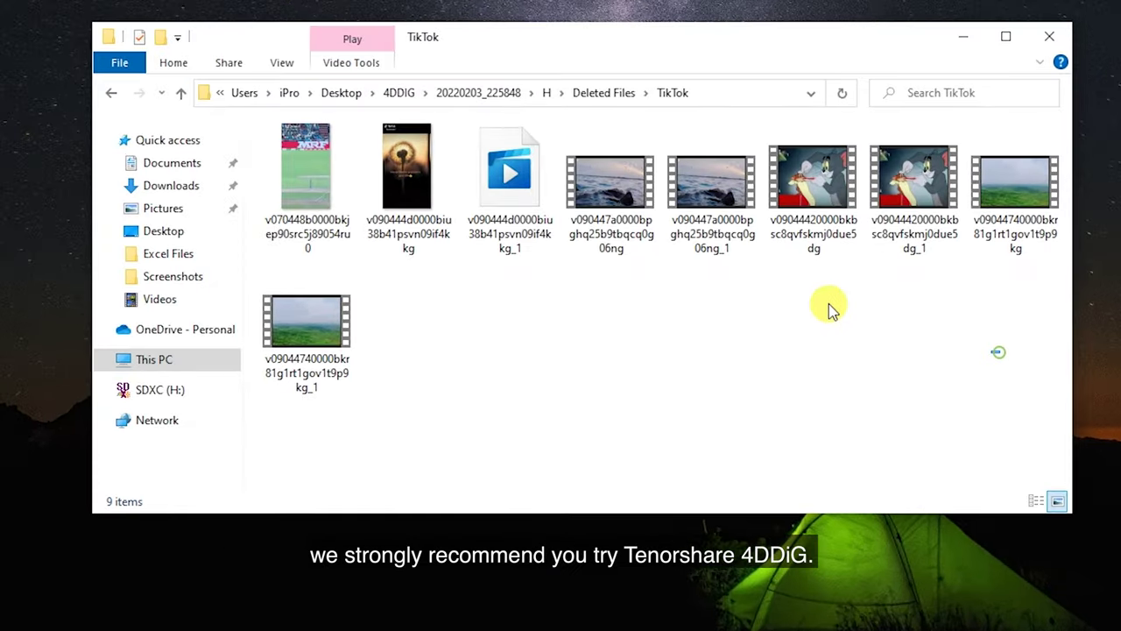
{"action": "left_click_drag", "start_coordinate": [1001, 351], "coordinate": [271, 119]}
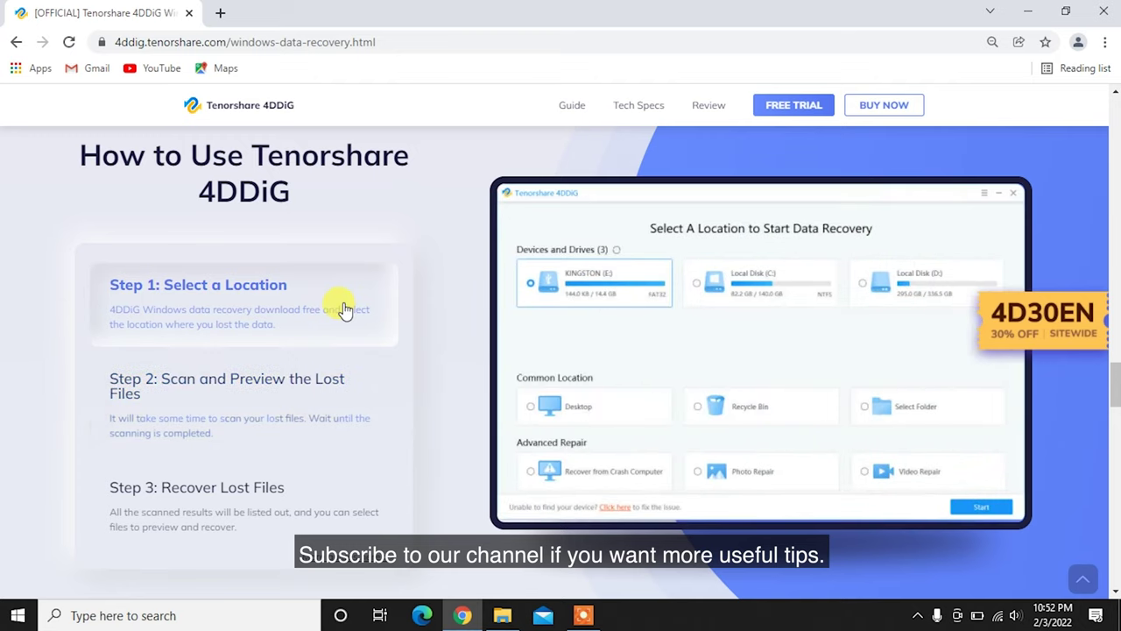
Step: Show the Scan and Preview the Lost Files step of the usage guide on the 4DDiG web page in Chrome
{"action": "left_click", "coordinate": [333, 380]}
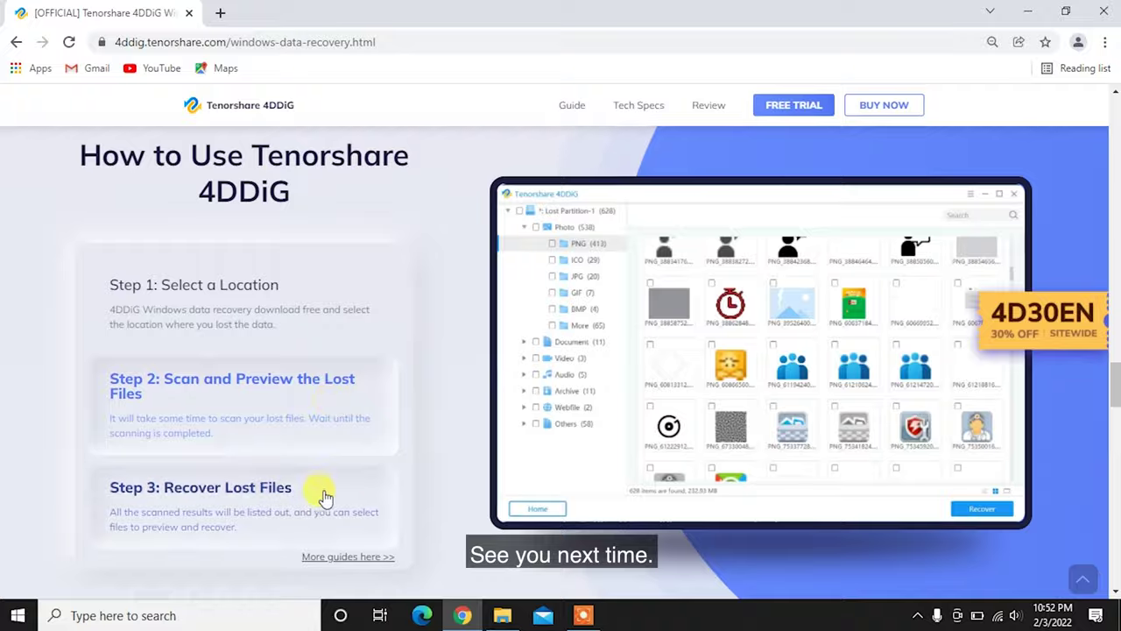